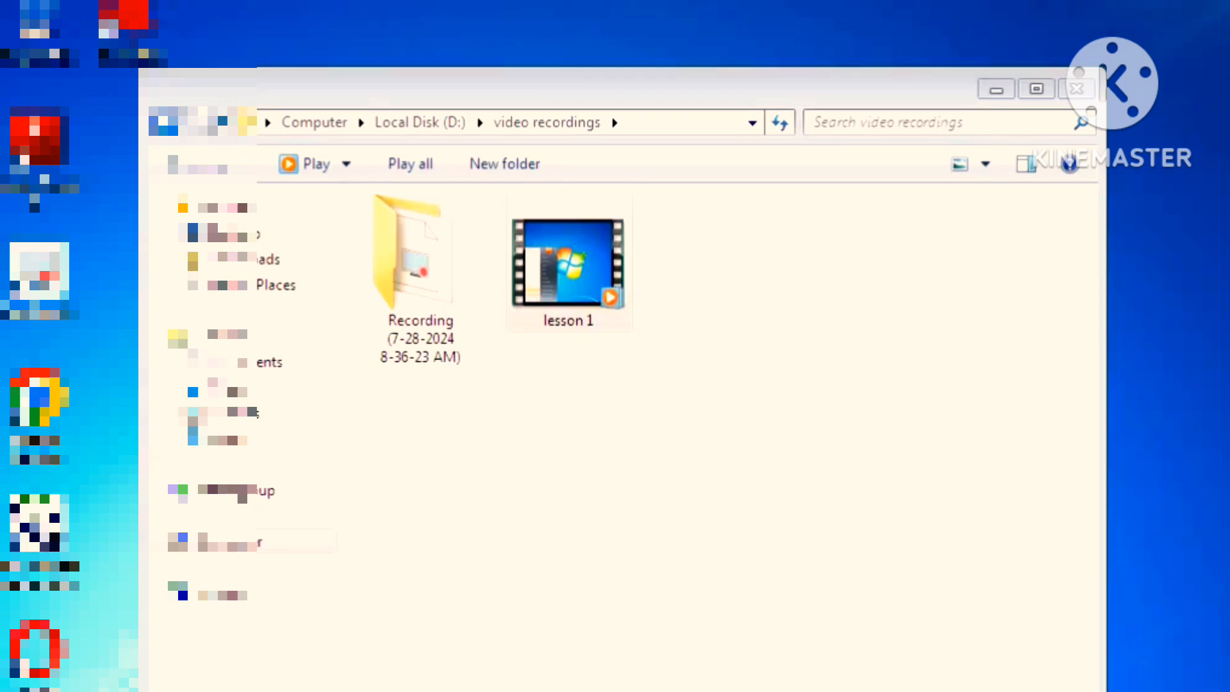
key("super")
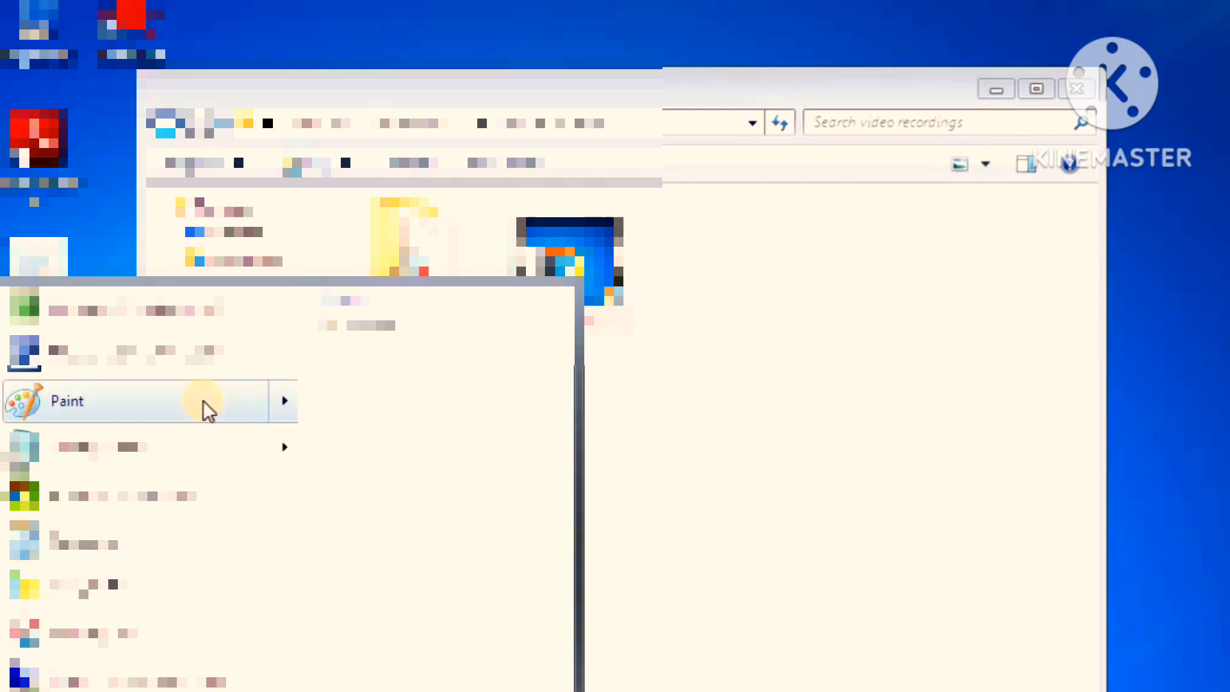
left_click(203, 402)
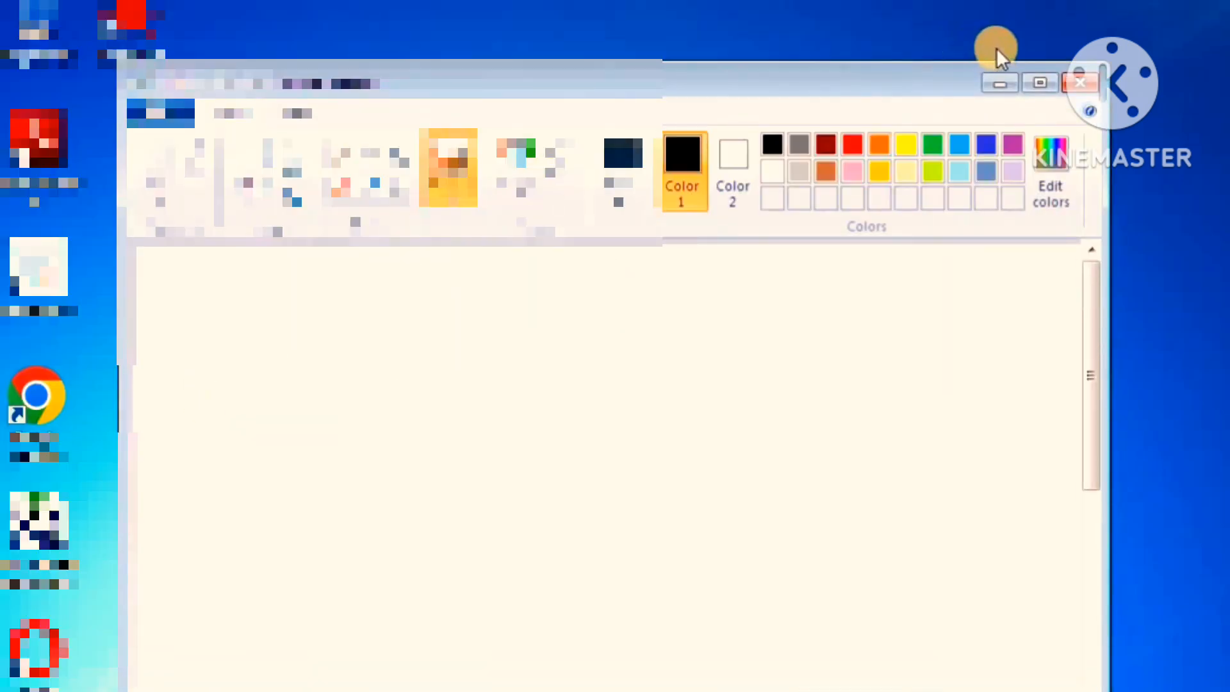
left_click(1081, 82)
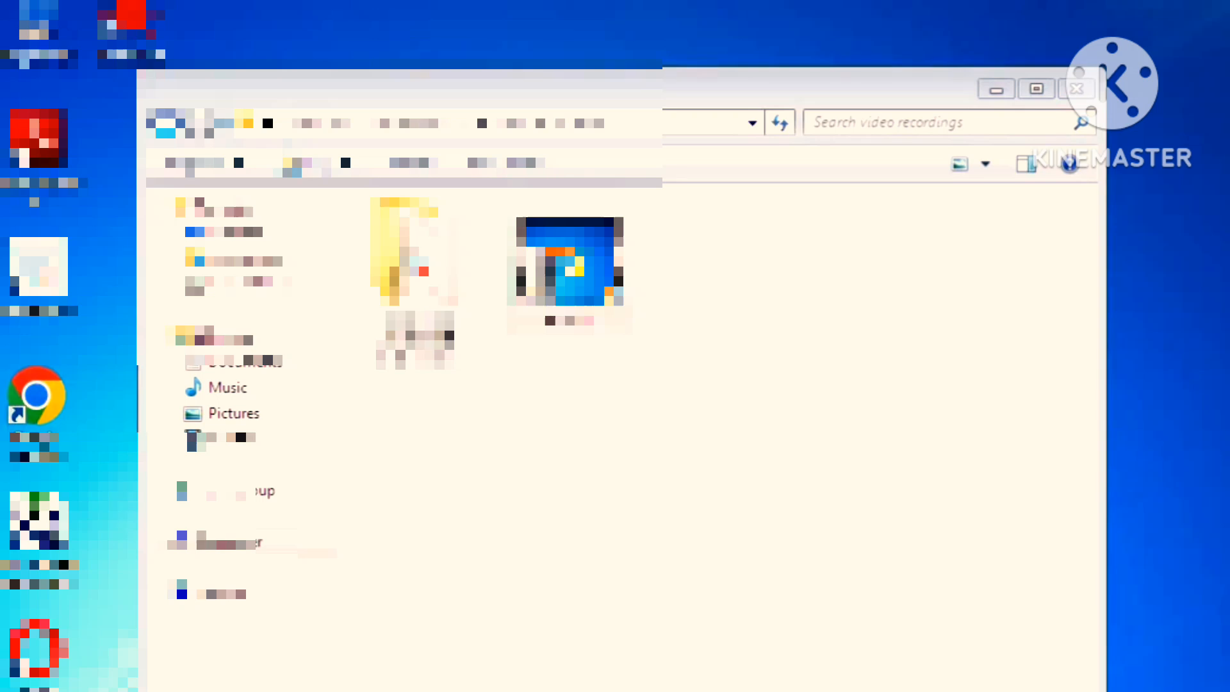
Search the installed programs for "paint", open Paint and maximize its window
key("super")
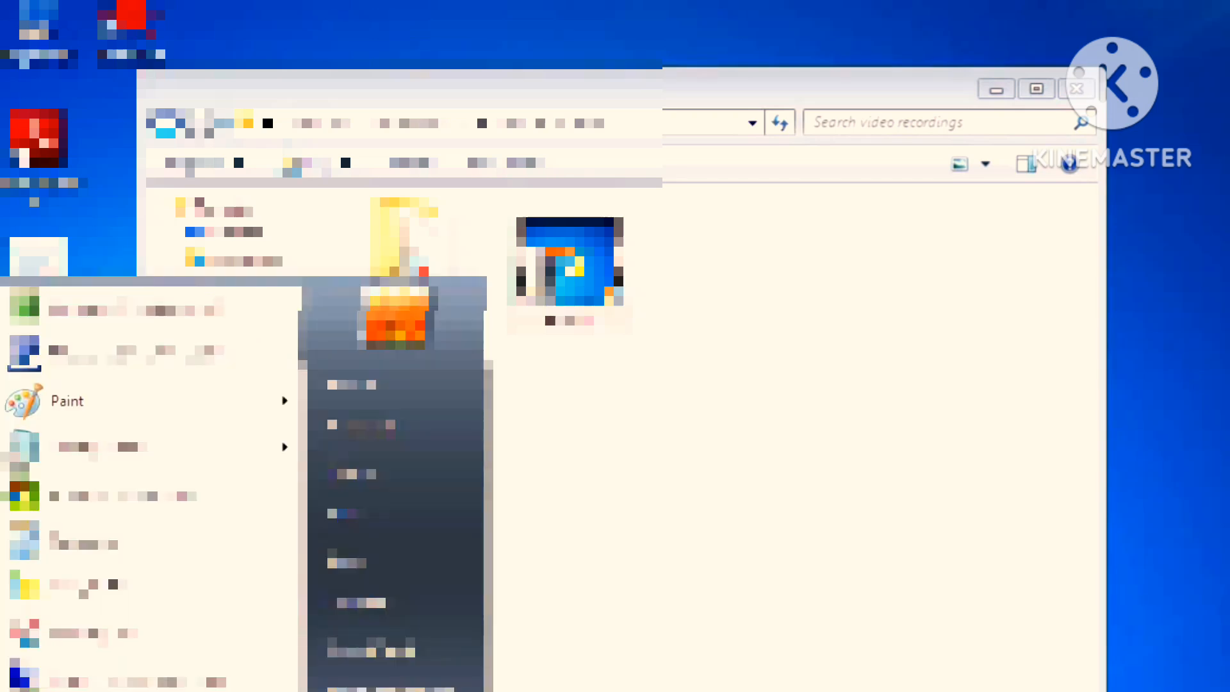
type("paint")
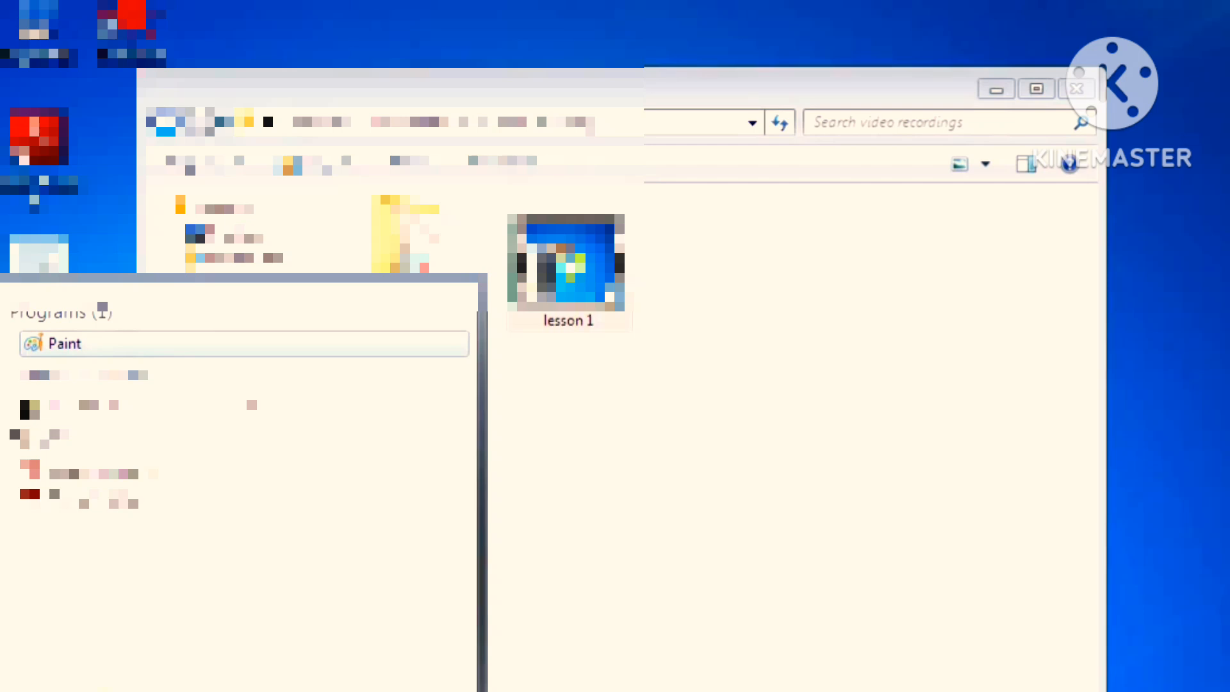
left_click(186, 344)
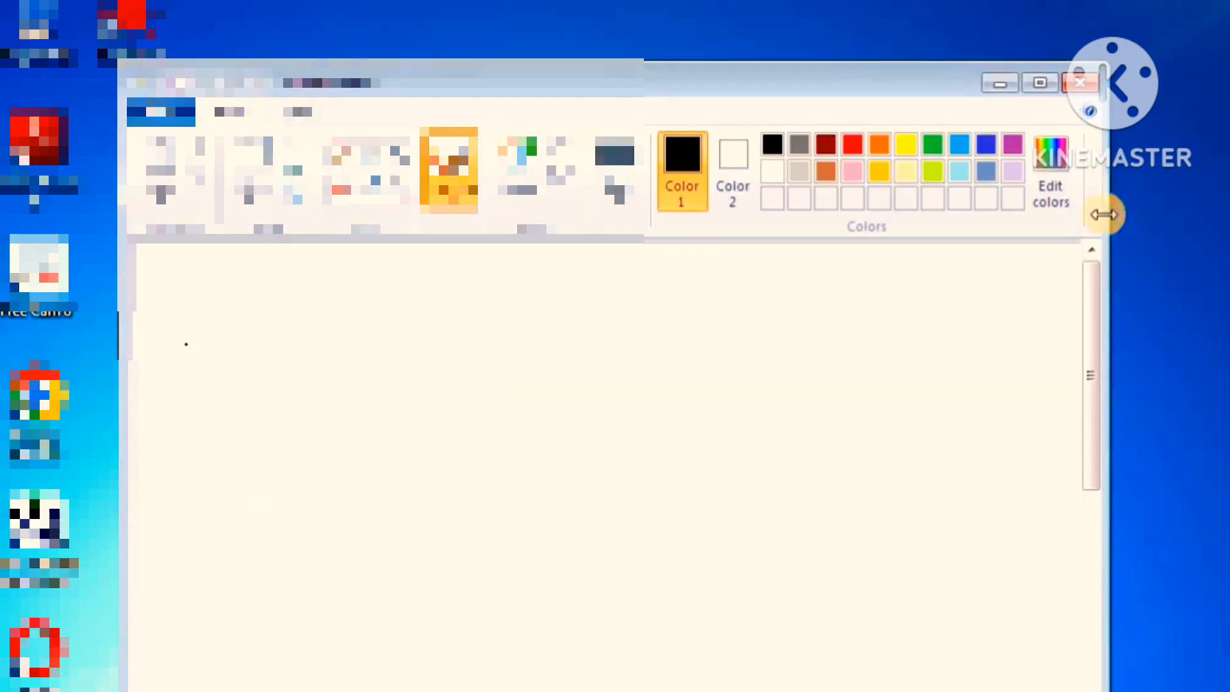
left_click(1045, 79)
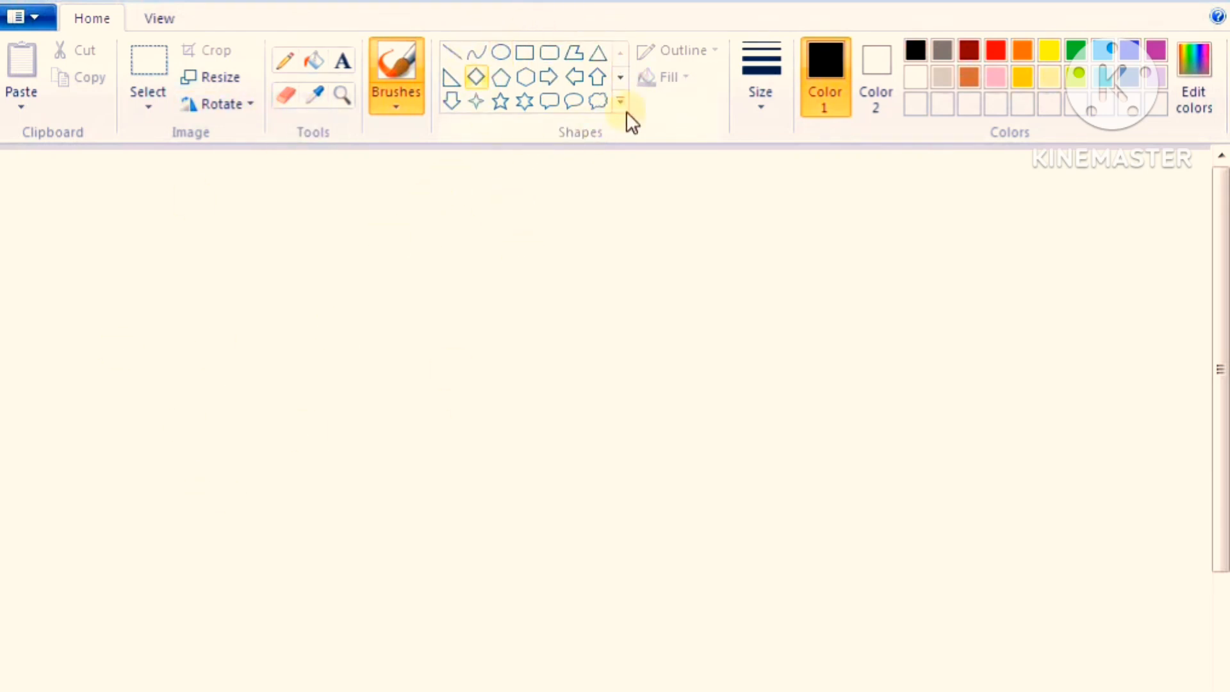
Draw a tall, narrow upright rectangle as the flagpole on the canvas and set its outline thickness to 3px
left_click(546, 54)
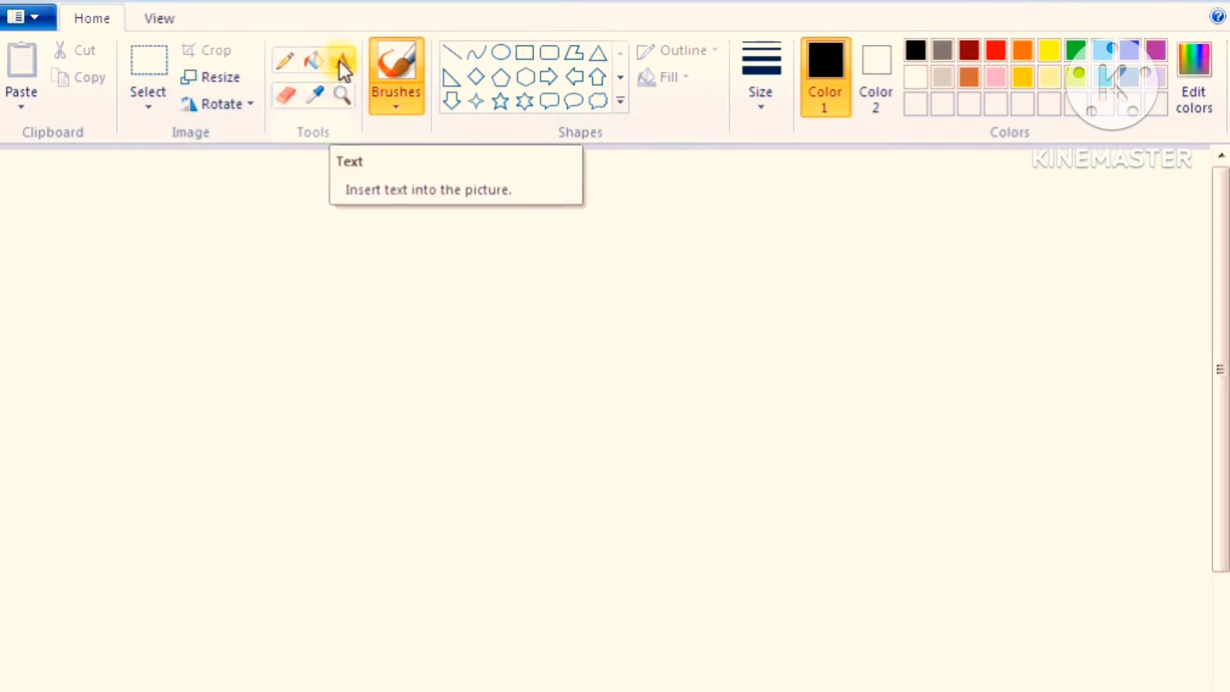
left_click(525, 53)
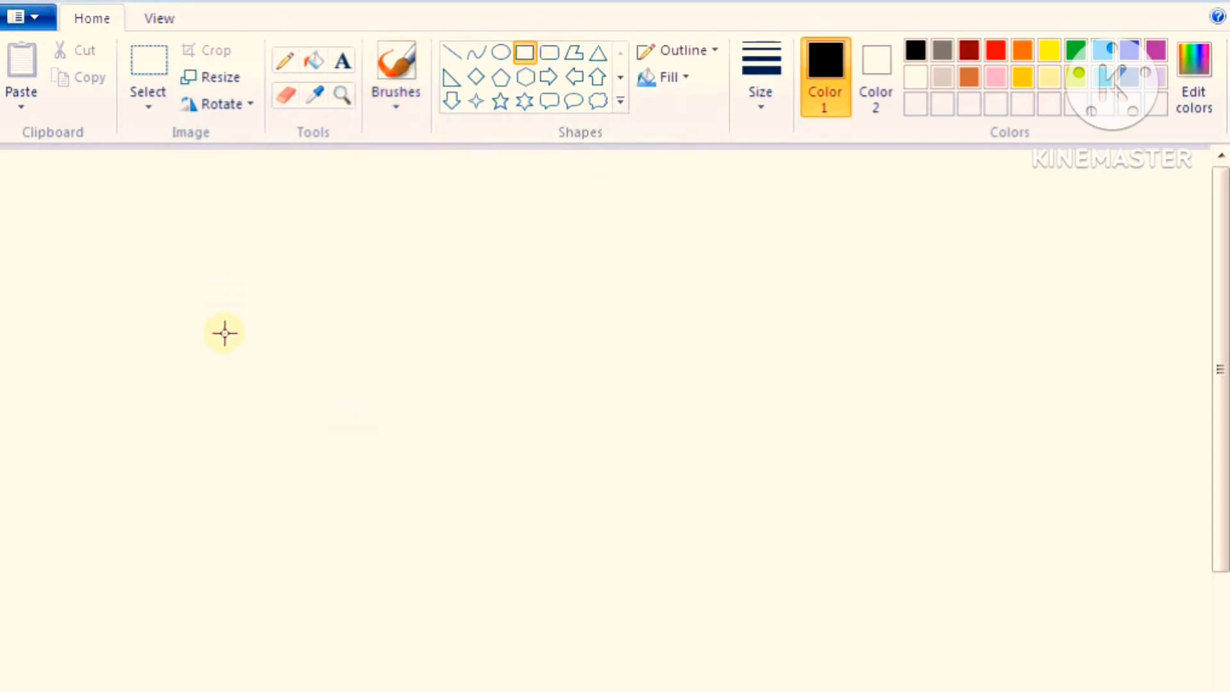
left_click_drag(227, 333, 250, 628)
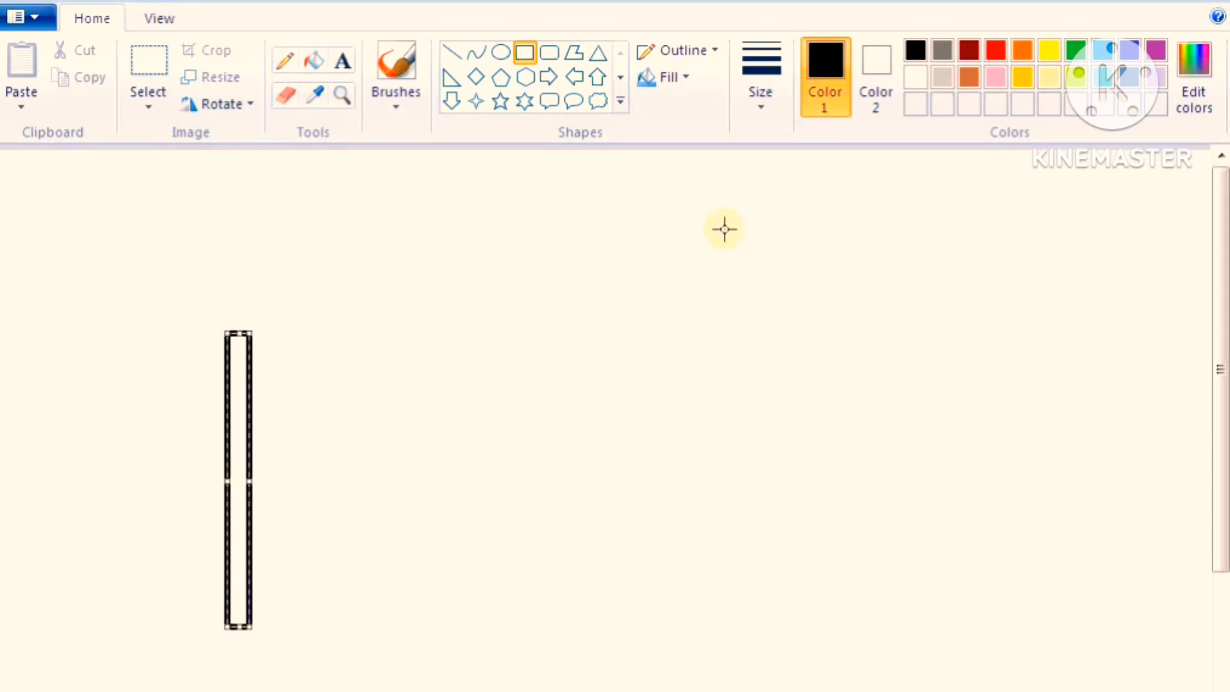
left_click(773, 99)
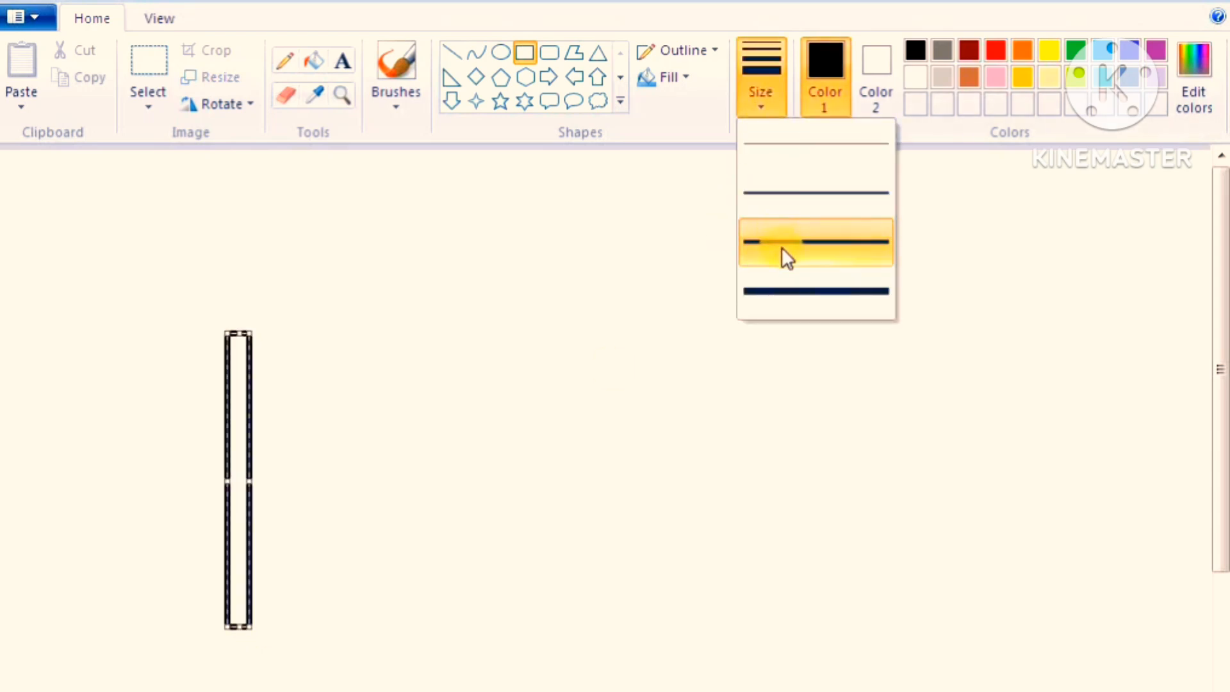
left_click(788, 195)
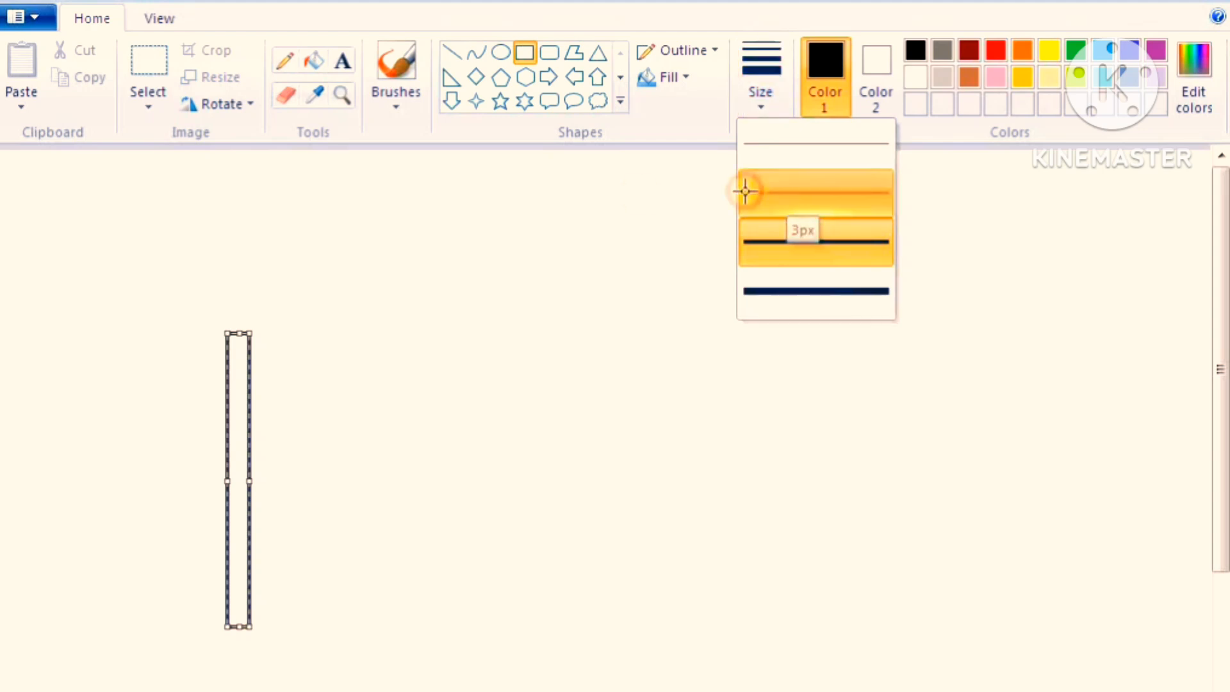
left_click(337, 282)
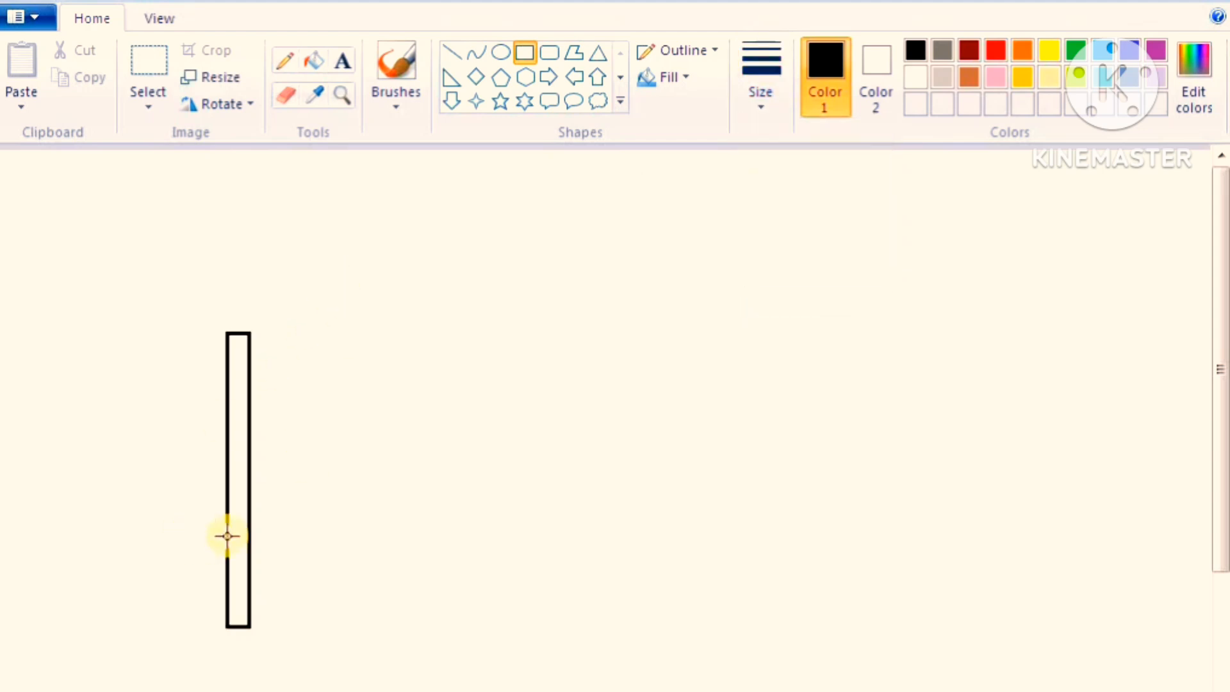
Select the pole with a rectangular selection and shrink its width to make it thinner
left_click(143, 114)
left_click(170, 159)
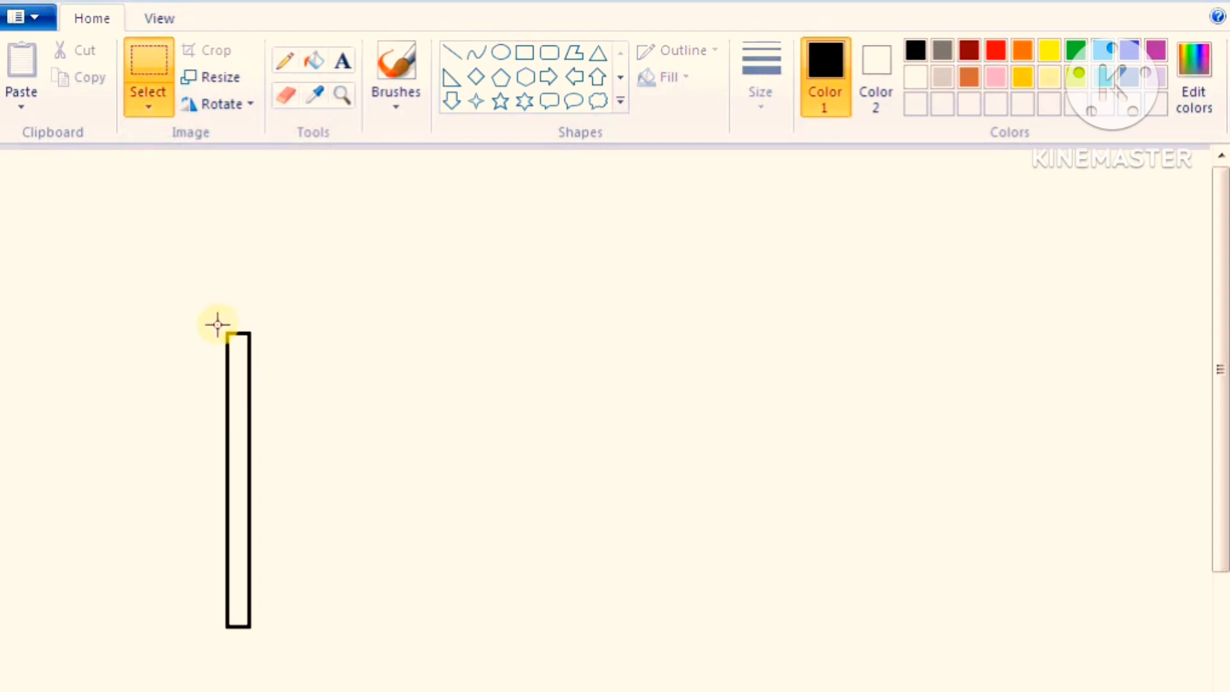
left_click_drag(210, 320, 281, 636)
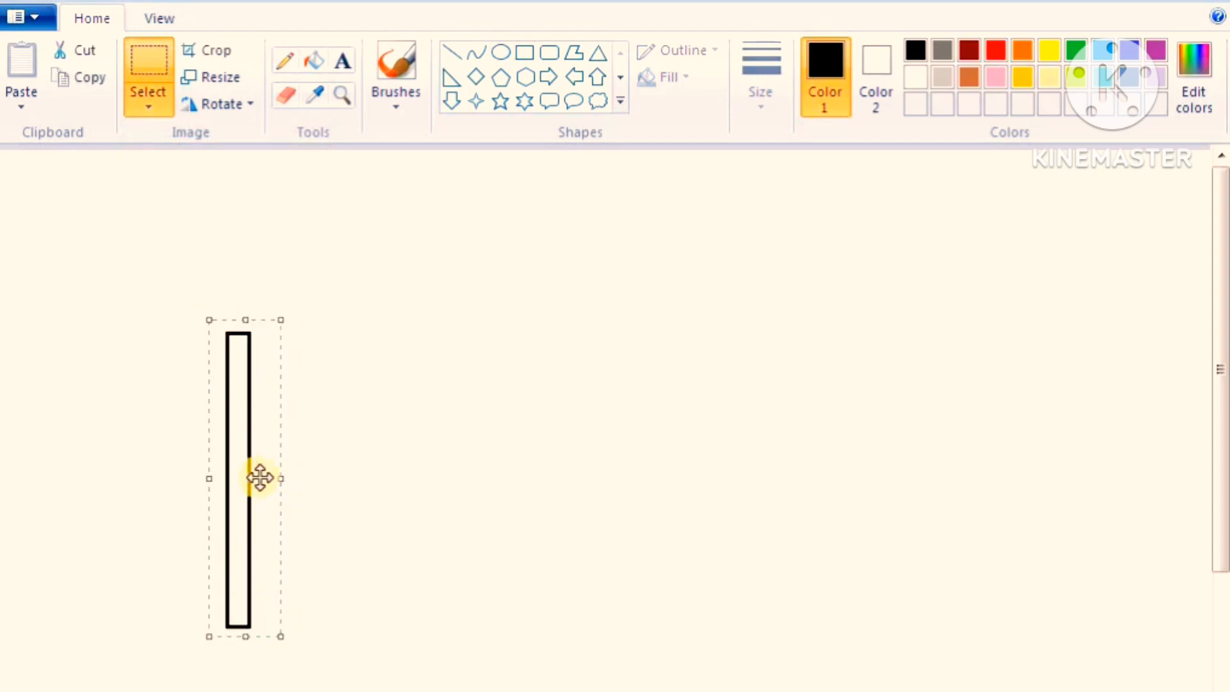
left_click_drag(280, 479, 258, 479)
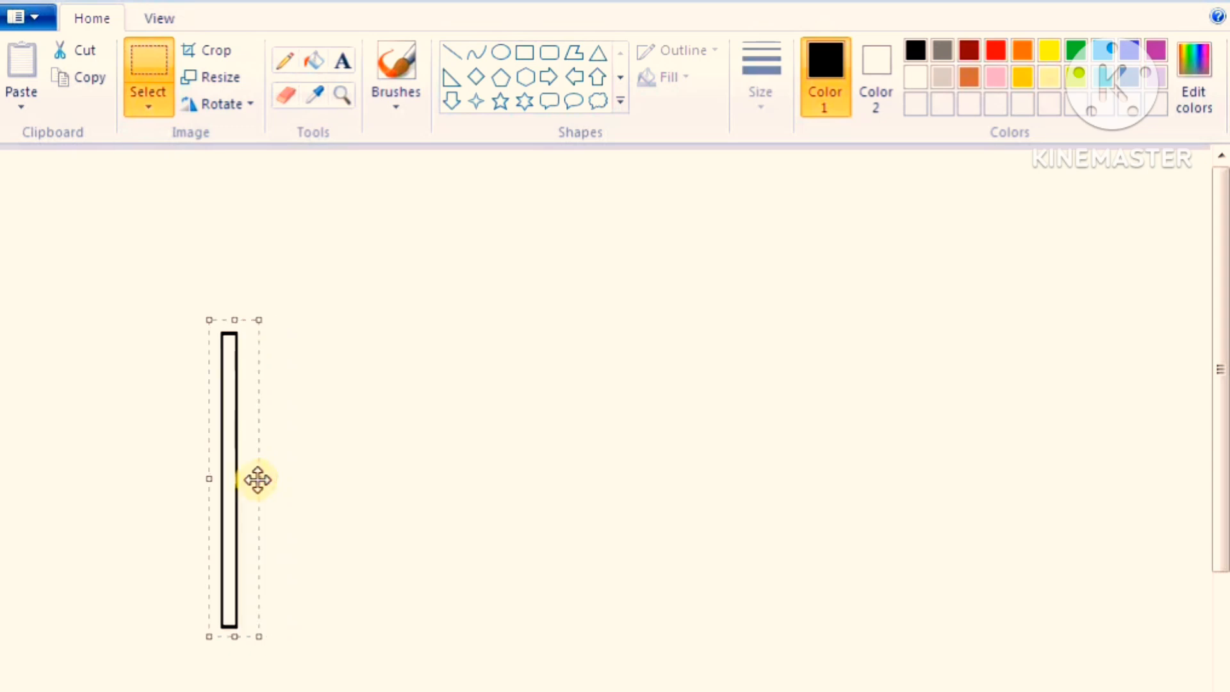
left_click(338, 324)
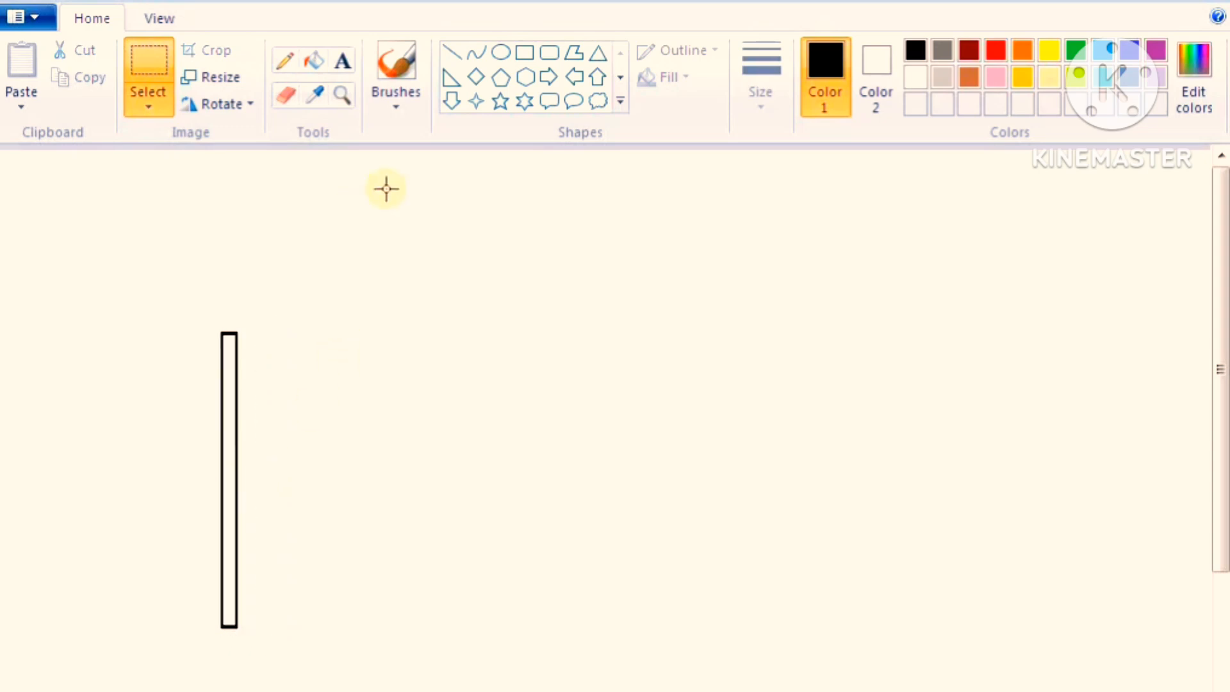
Draw a small triangle as a pointed tip on top of the pole, matching the pole's width
left_click(600, 56)
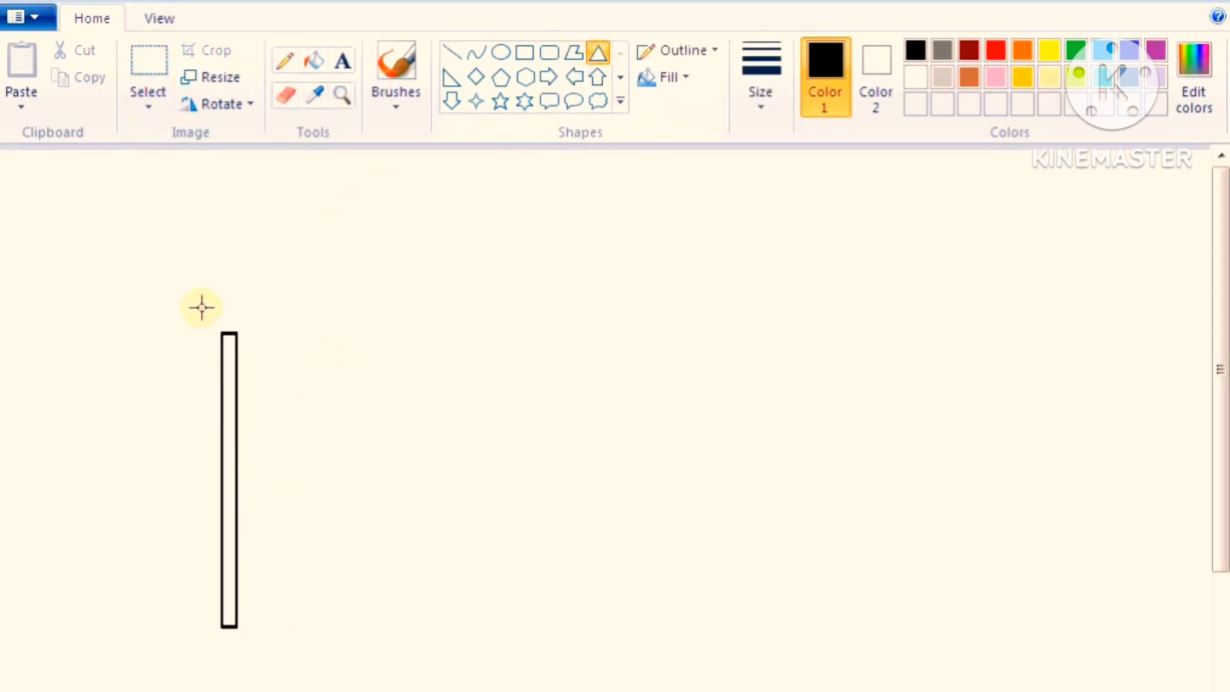
left_click_drag(221, 309, 236, 332)
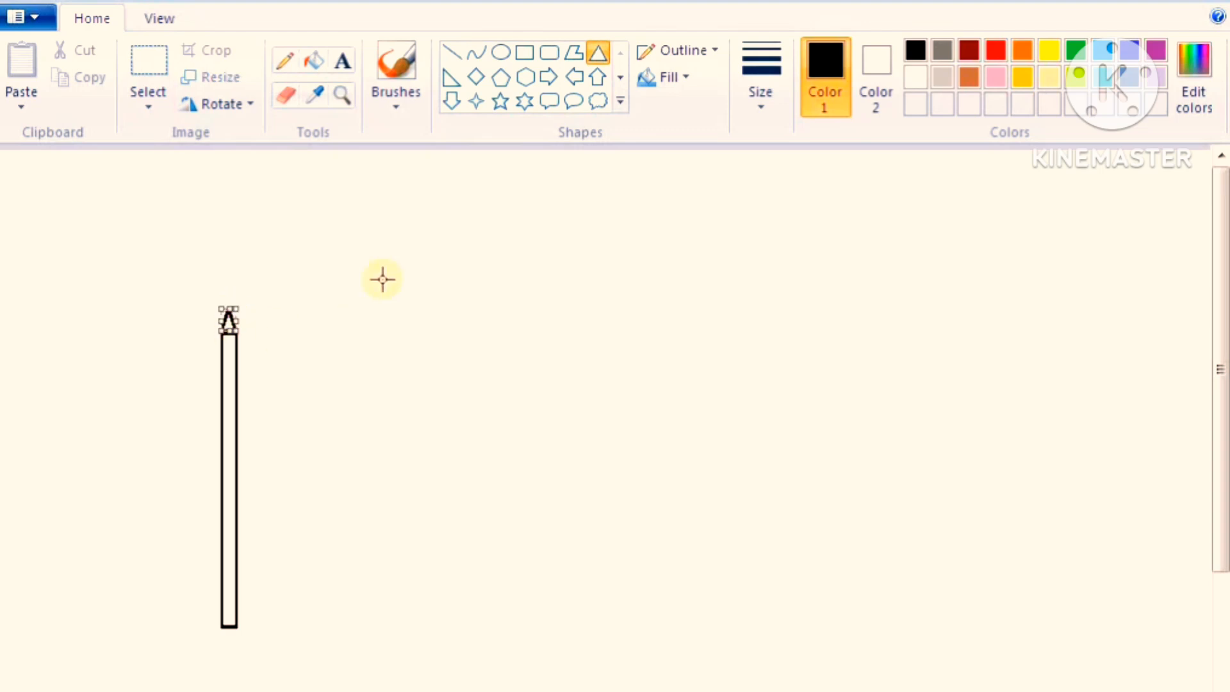
left_click(387, 255)
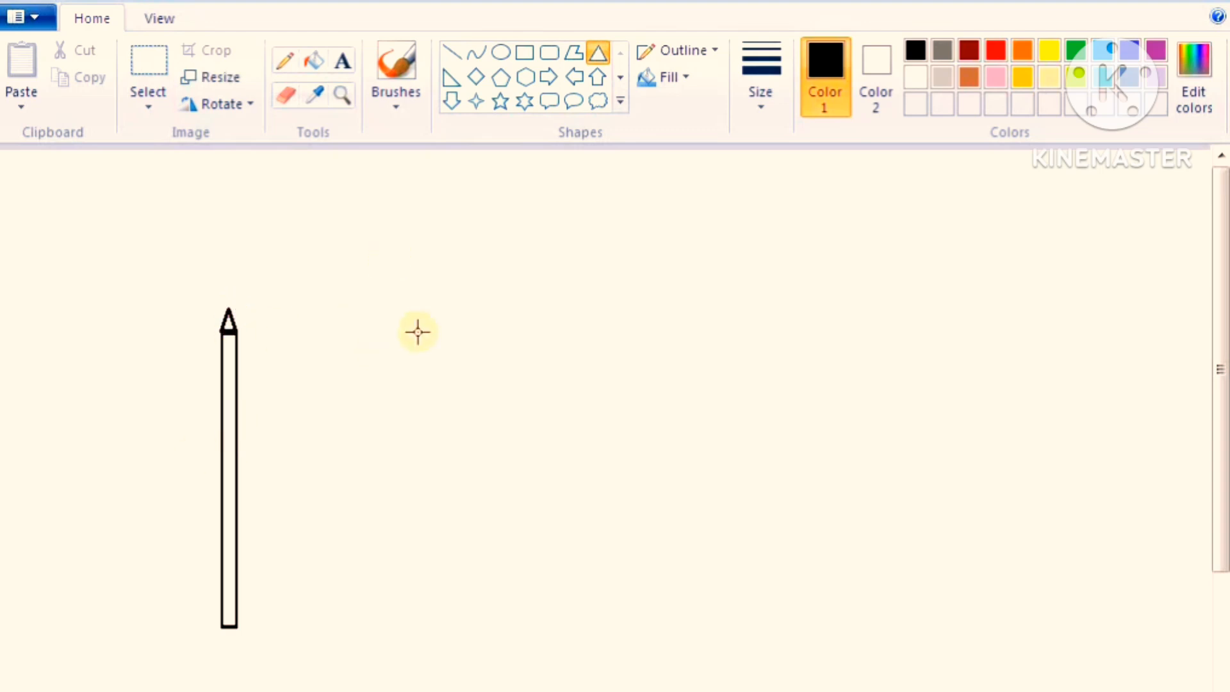
Draw a horizontal curve bent into a gentle wave and move it so its left end meets the pole's top
left_click(477, 53)
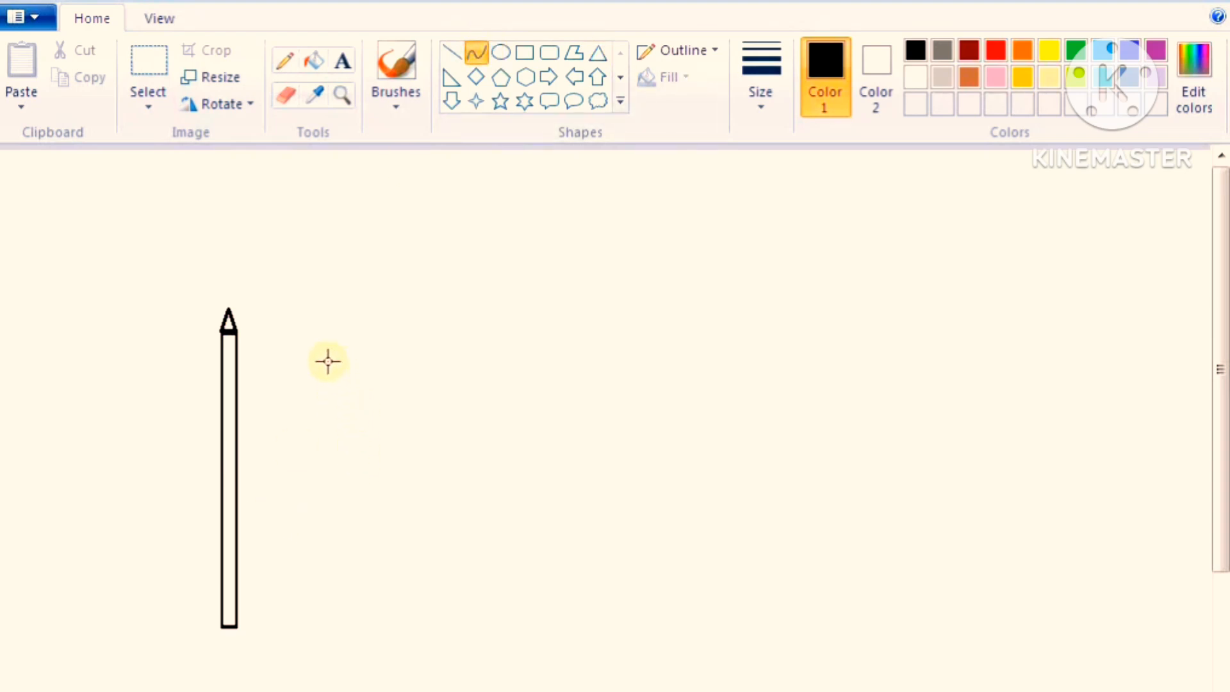
left_click_drag(326, 360, 519, 359)
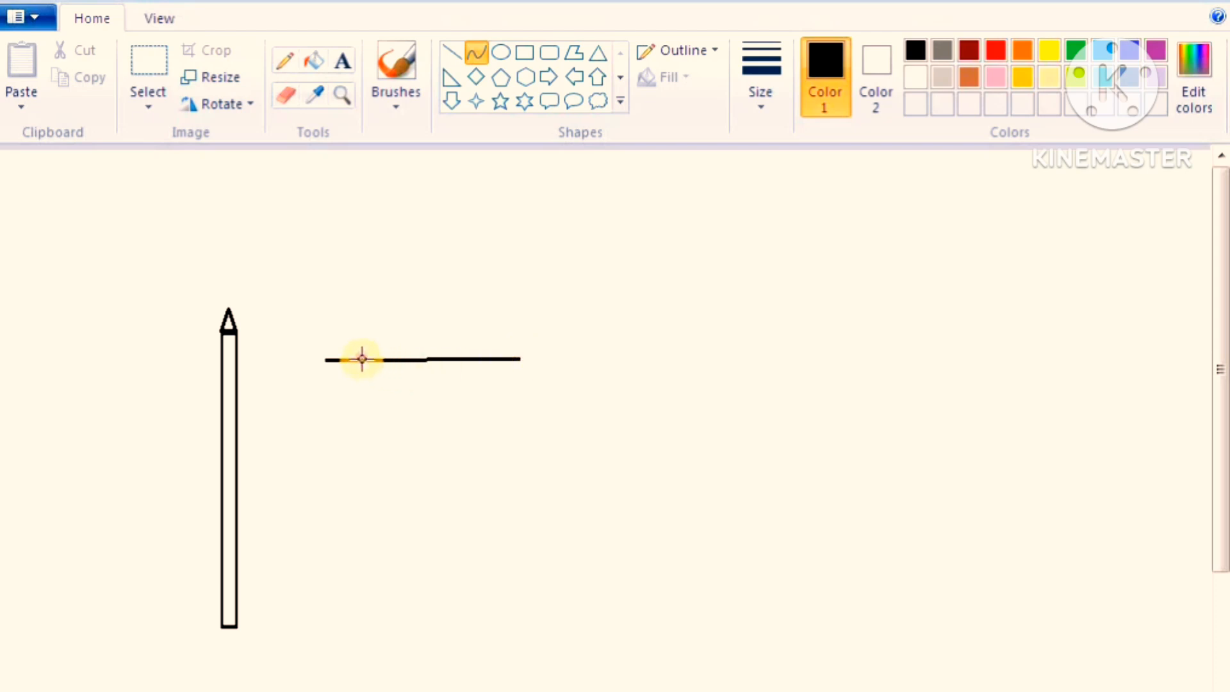
left_click_drag(362, 359, 364, 334)
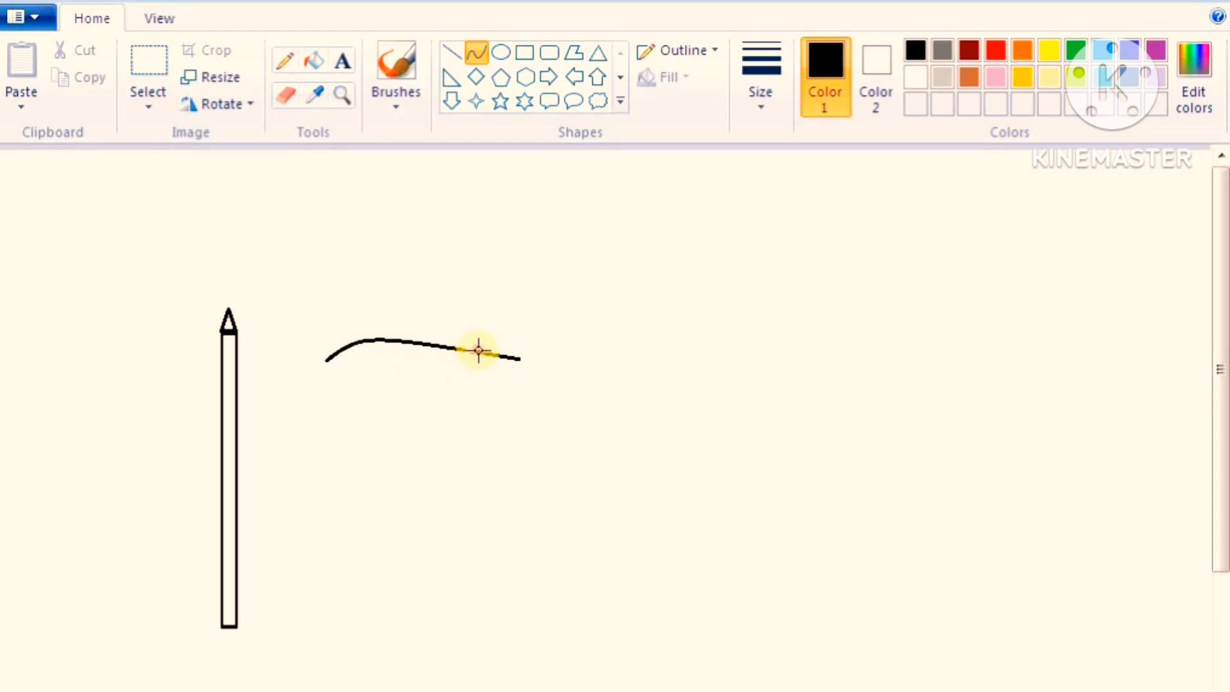
left_click_drag(478, 350, 487, 365)
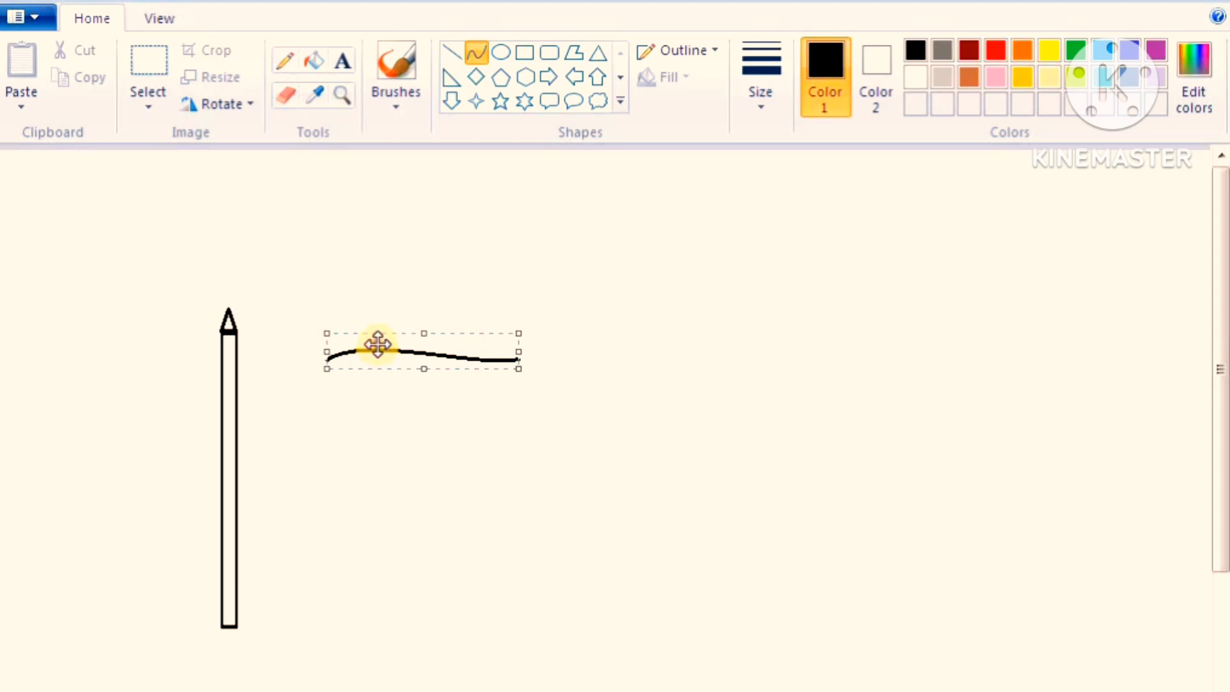
mouse_move(379, 346)
left_mouse_down()
mouse_move(321, 340)
mouse_move(285, 320)
left_mouse_up()
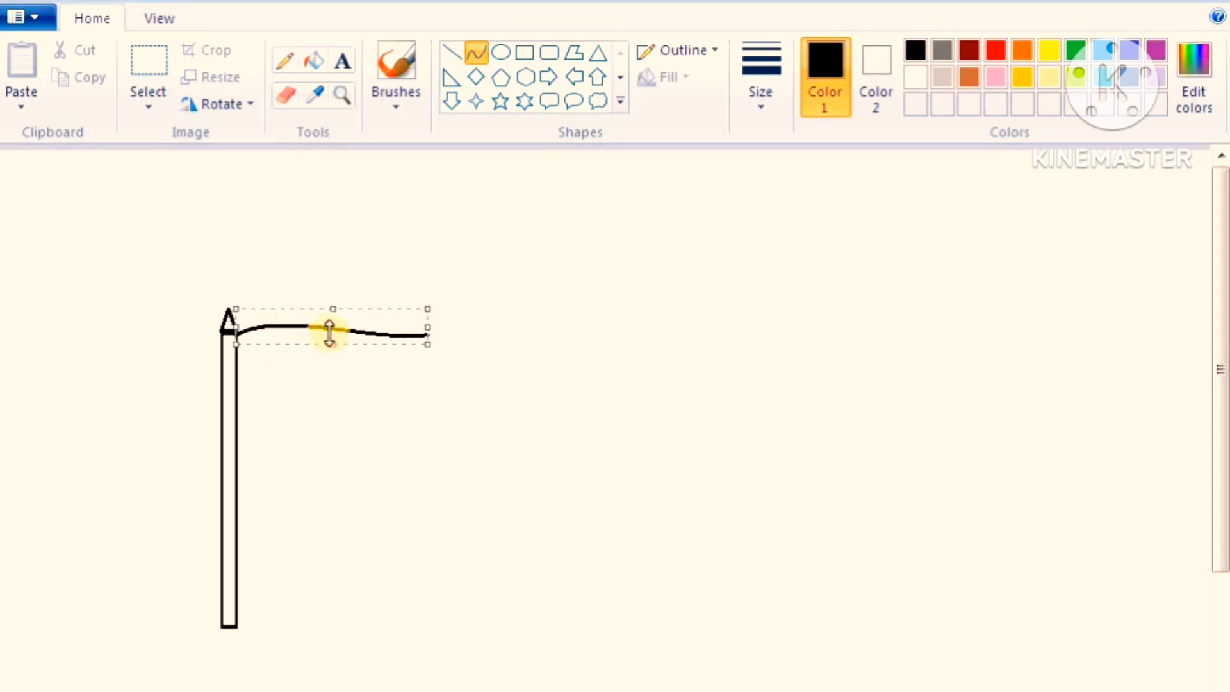
left_click(624, 260)
Turn on transparent selection and place a copy of the wavy line just below the original, touching the pole
left_click(154, 106)
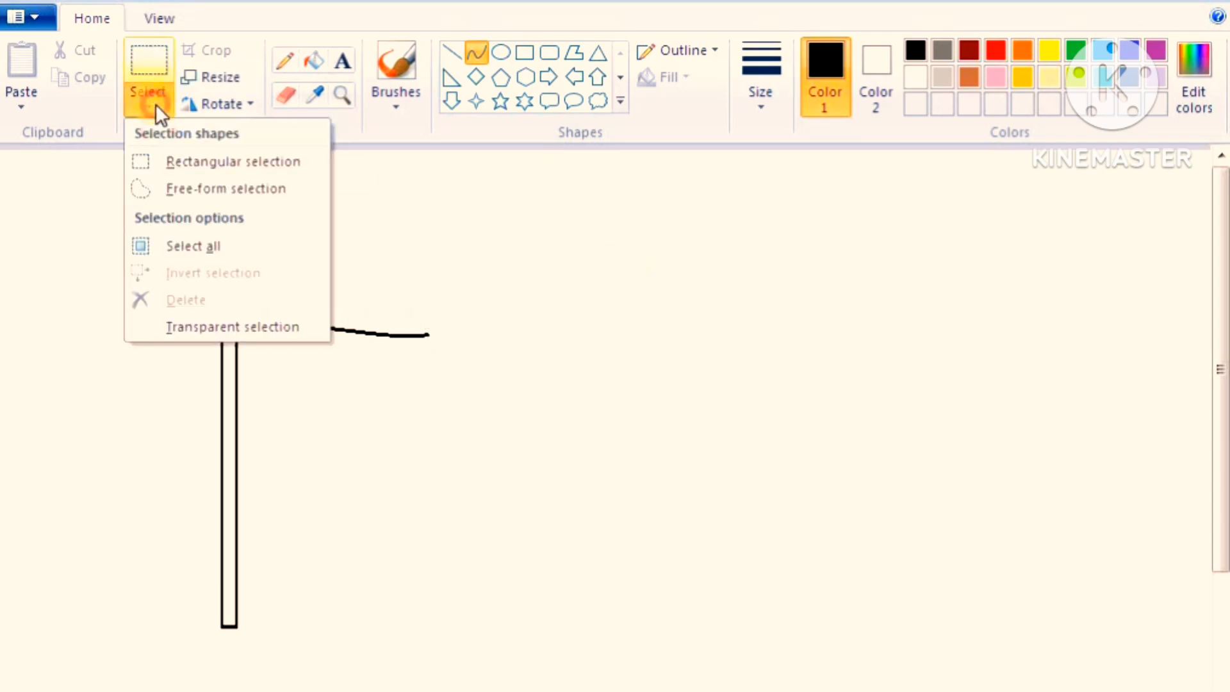
left_click(190, 328)
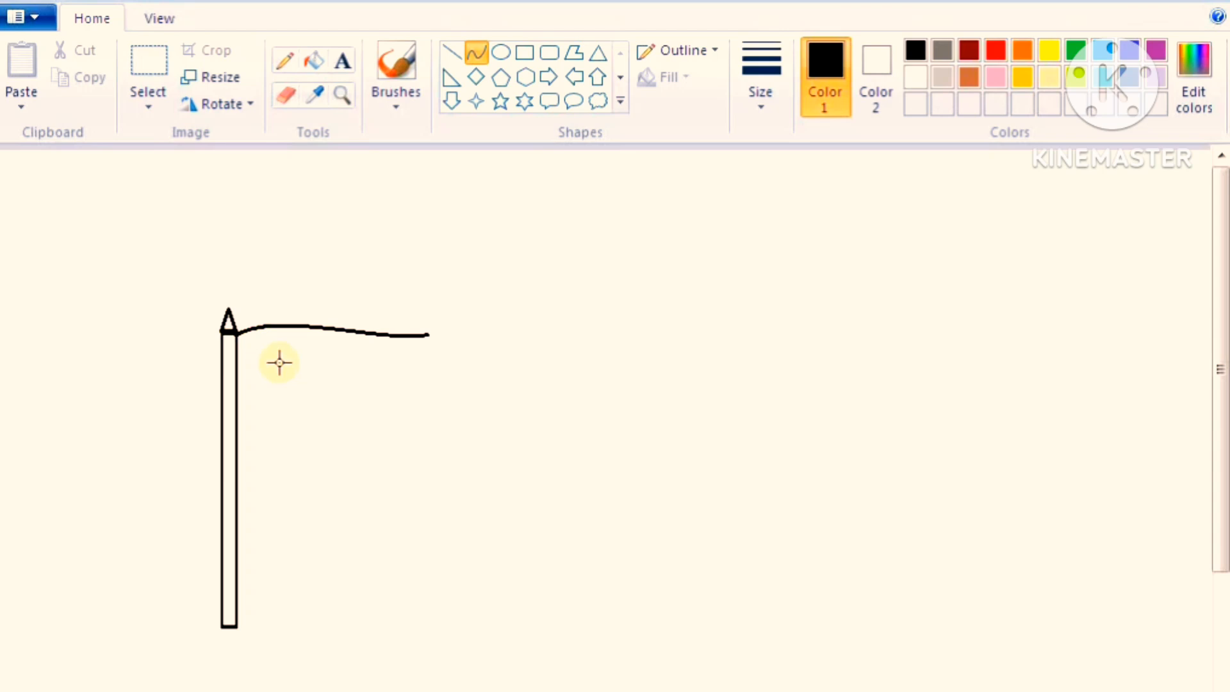
left_click(149, 106)
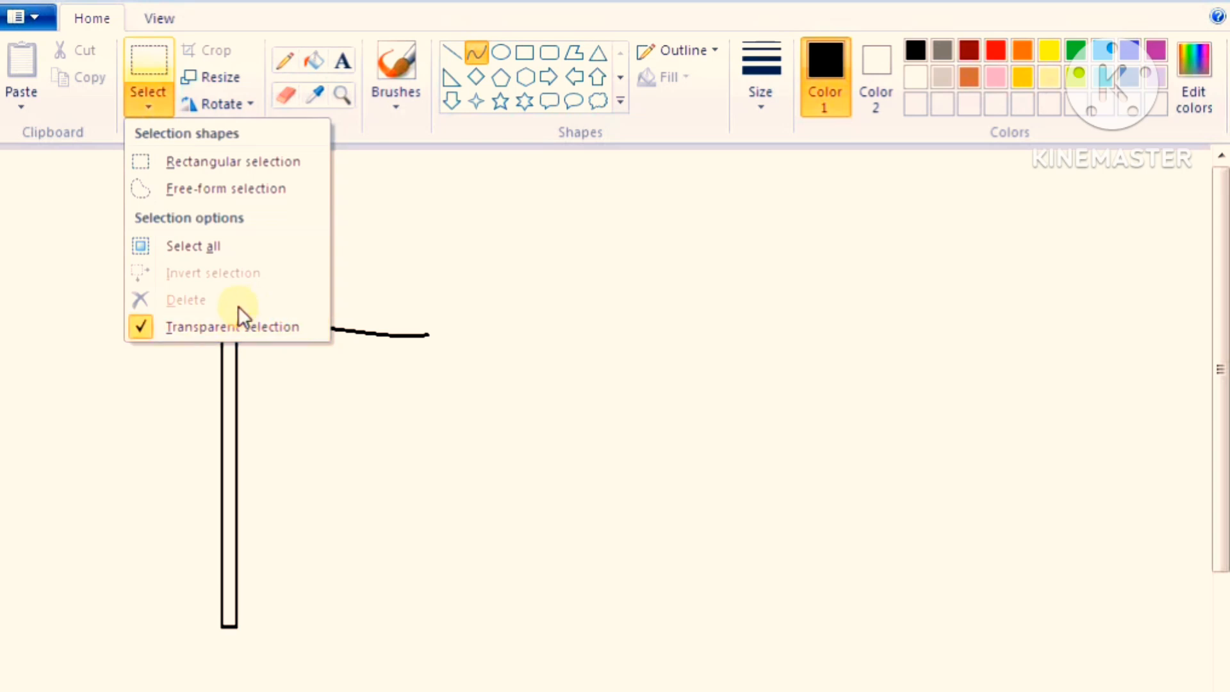
left_click(214, 160)
left_click_drag(240, 316, 442, 349)
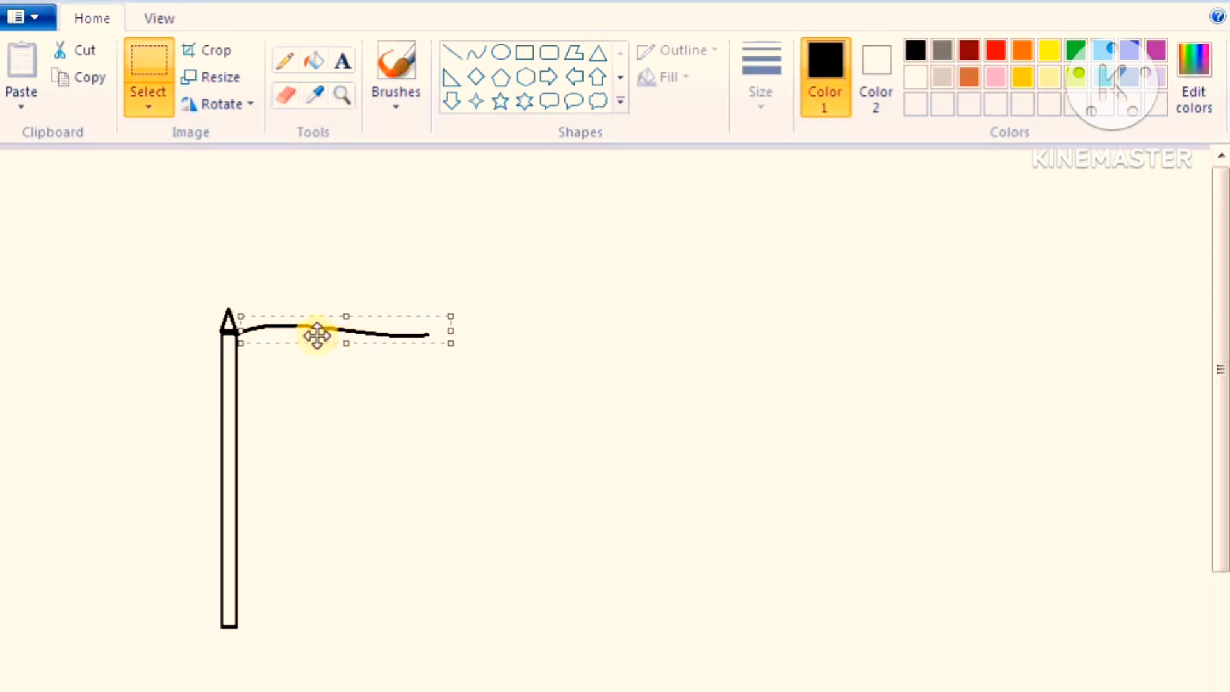
left_click_drag(316, 332, 314, 364)
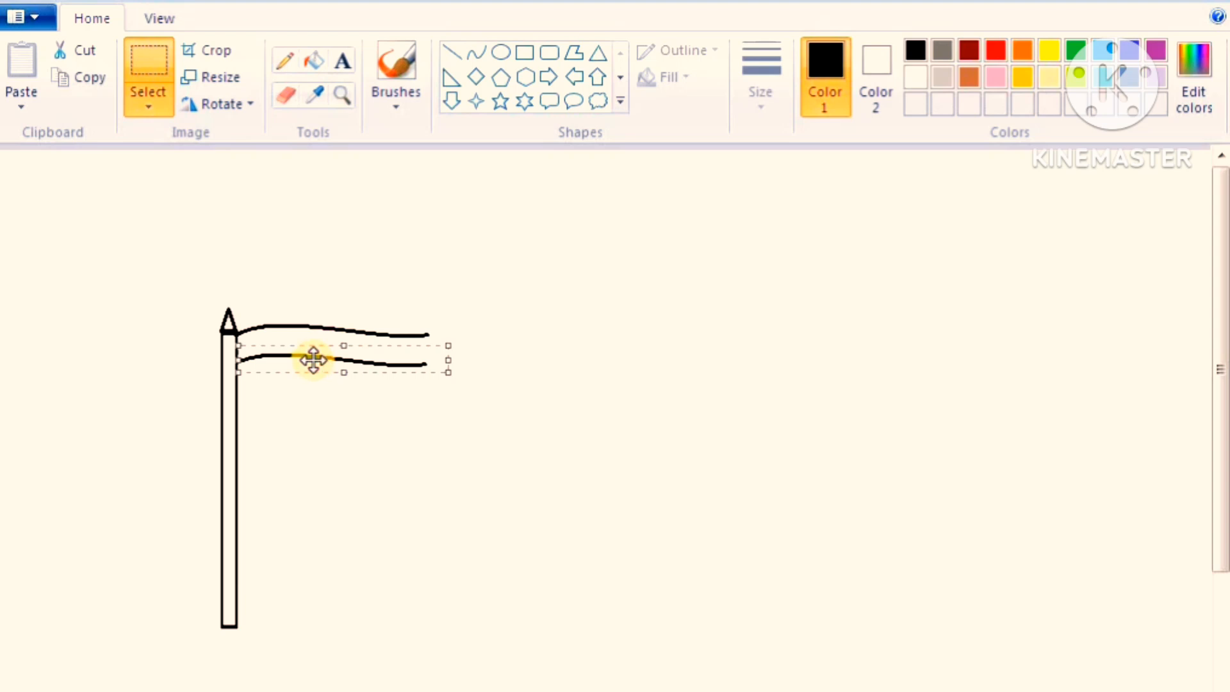
Turn off transparent selection and place another copy of the wavy line an equal distance below the second one
left_click(151, 114)
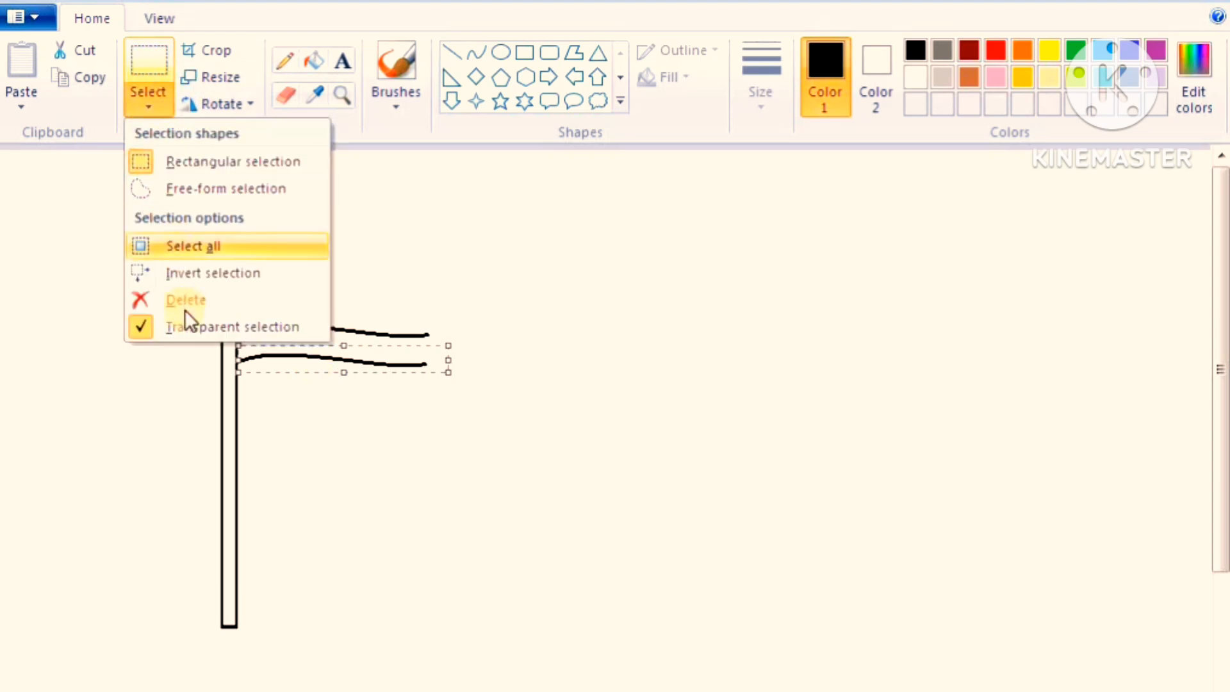
left_click(184, 326)
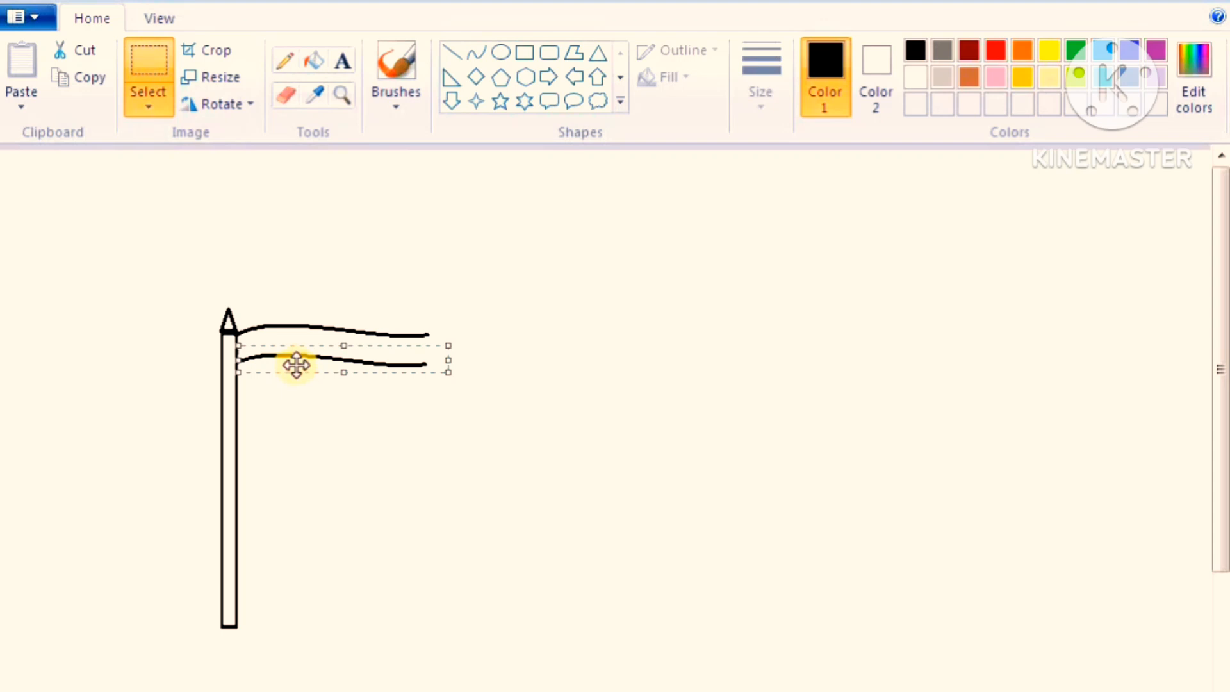
left_click_drag(296, 364, 297, 393)
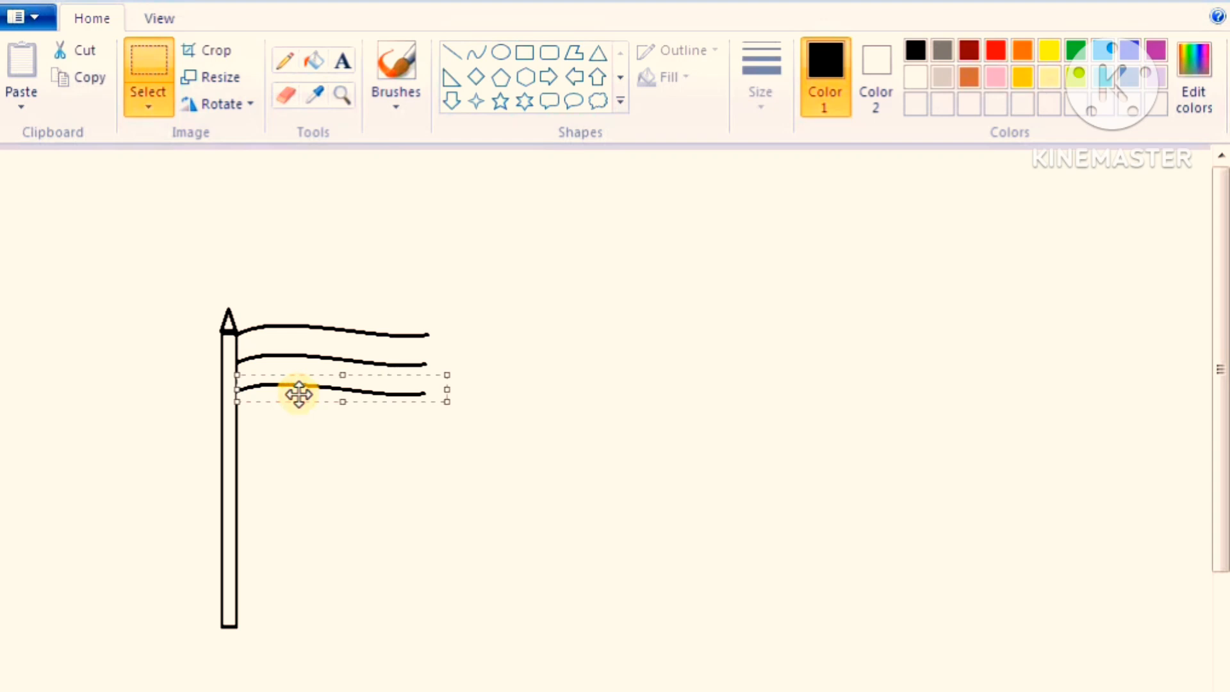
Turn on transparent selection and place a copy of the wavy line below the third one, touching the pole, as the fourth line
left_click(160, 105)
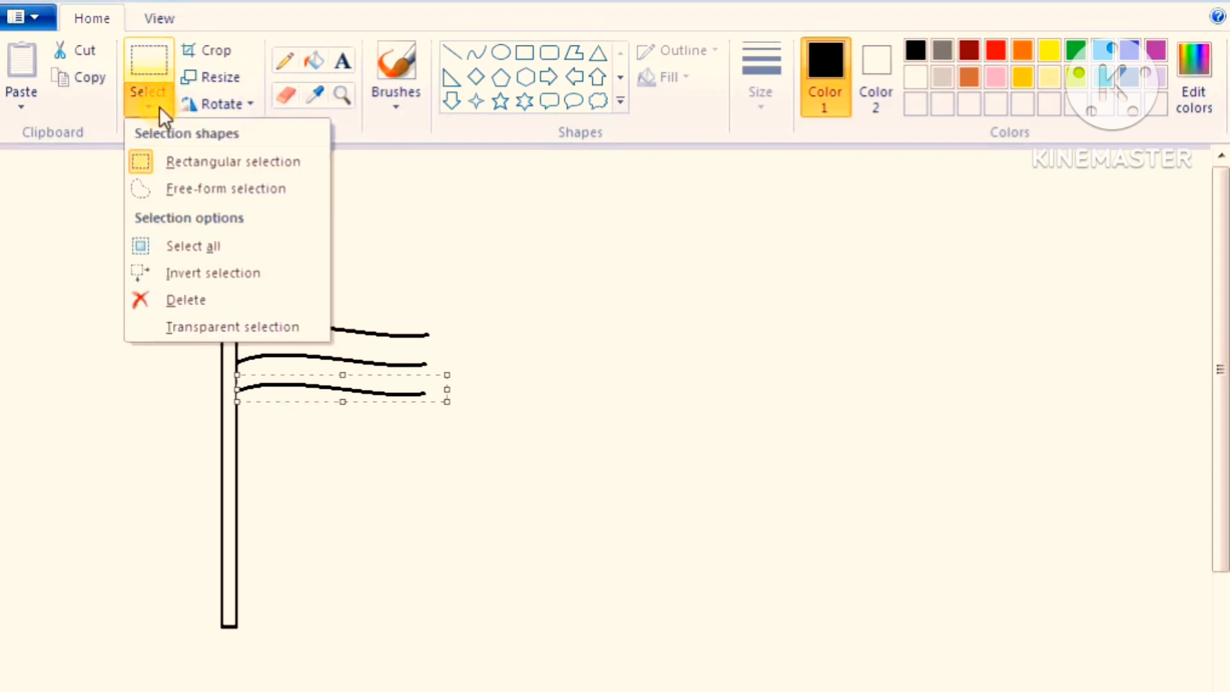
left_click(264, 328)
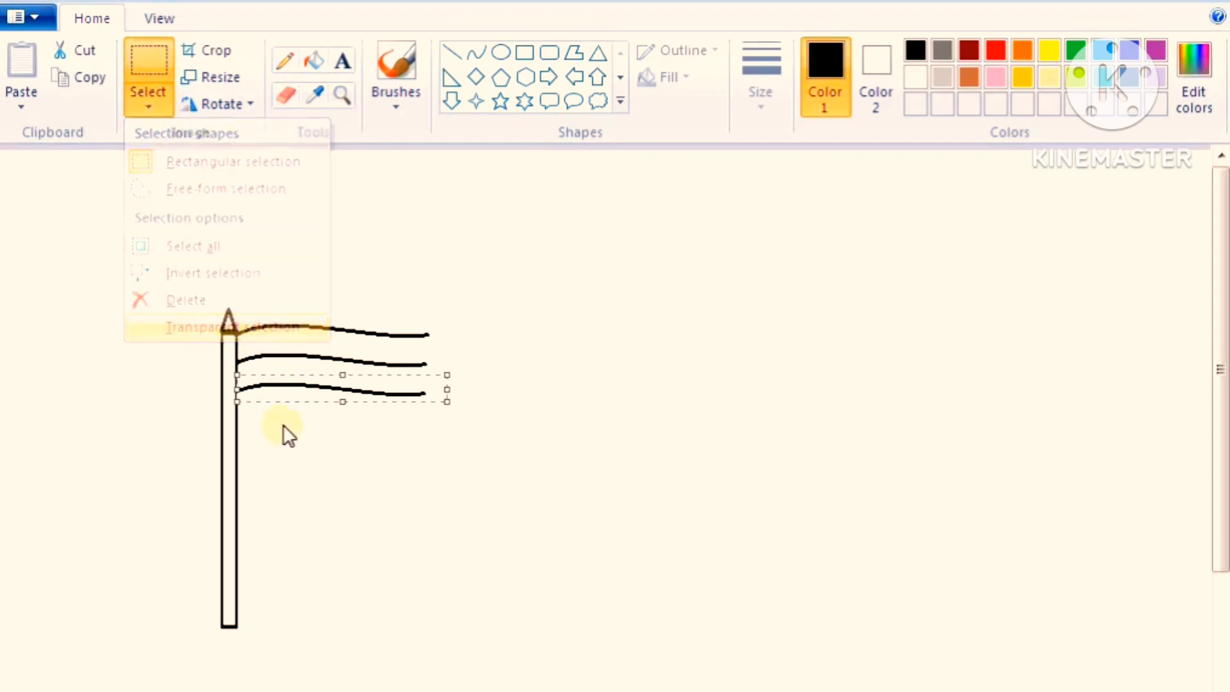
left_click_drag(287, 394, 286, 424)
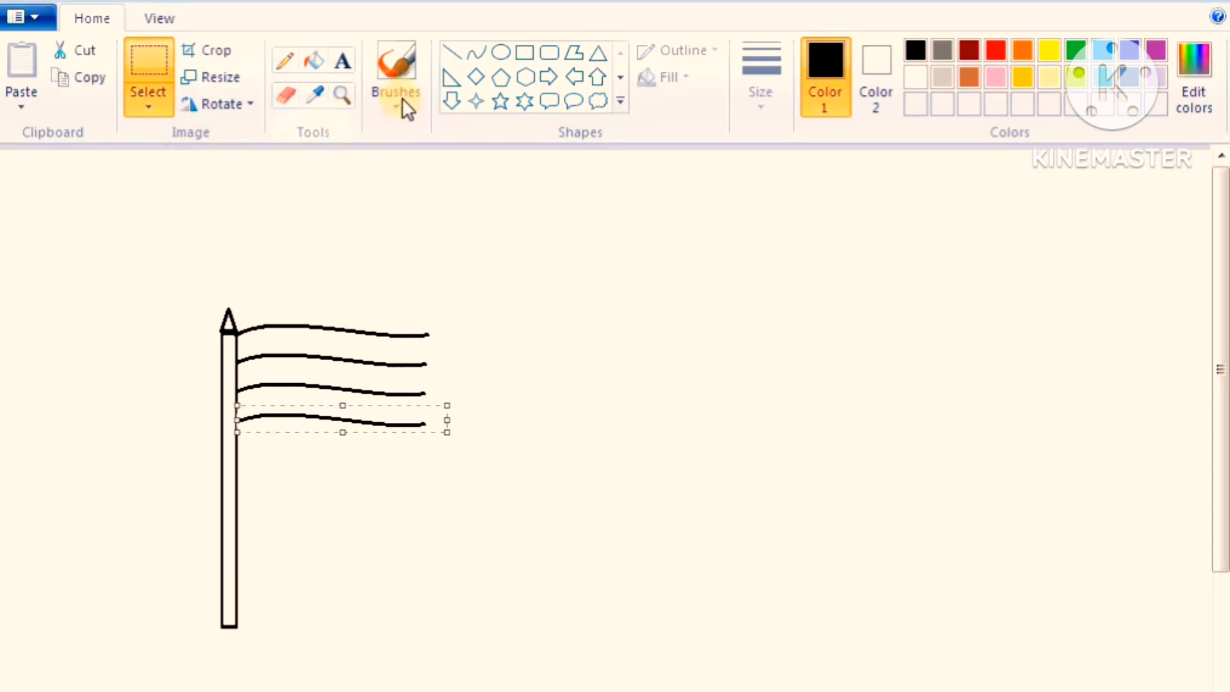
Close the flag's free end with a vertical curve from the top to the bottom wavy line, bent slightly outward to meet the middle lines
left_click(478, 51)
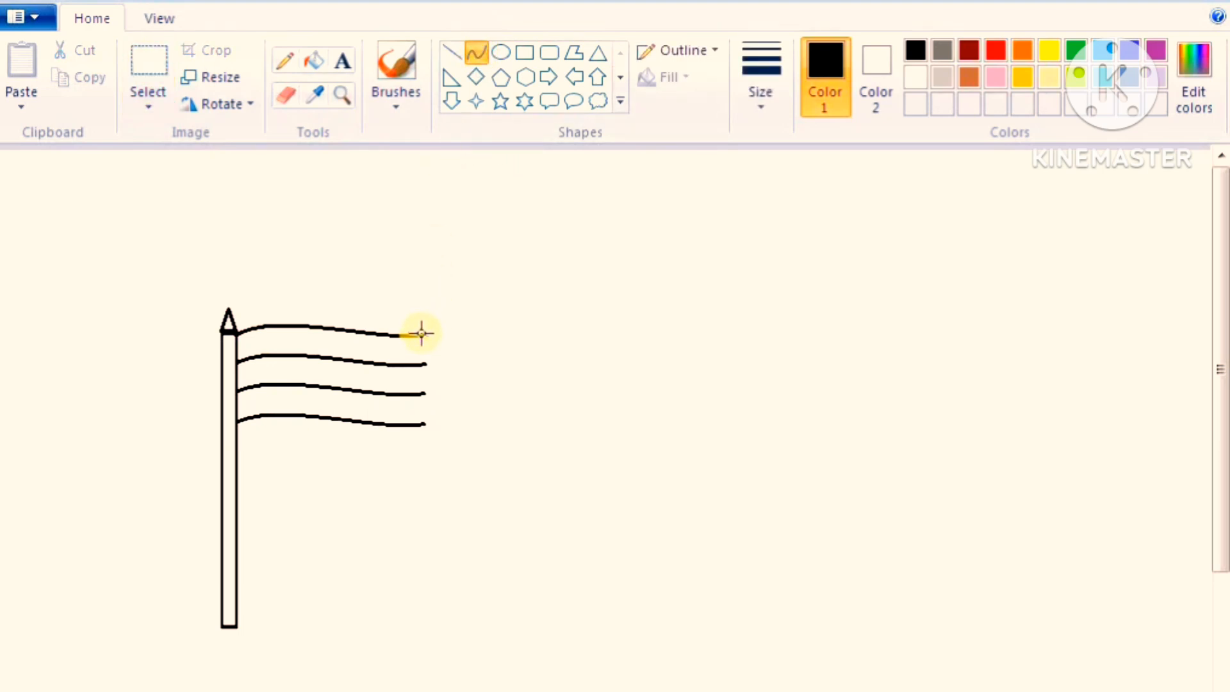
left_click_drag(420, 333, 421, 426)
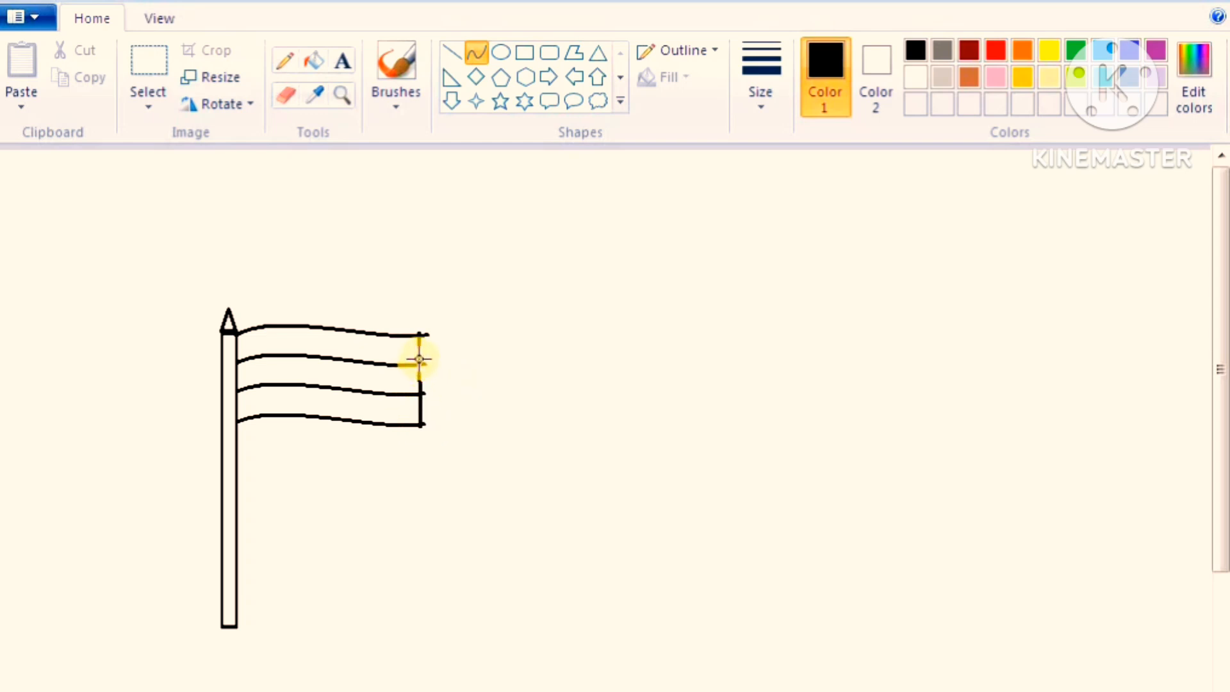
left_click_drag(419, 359, 425, 360)
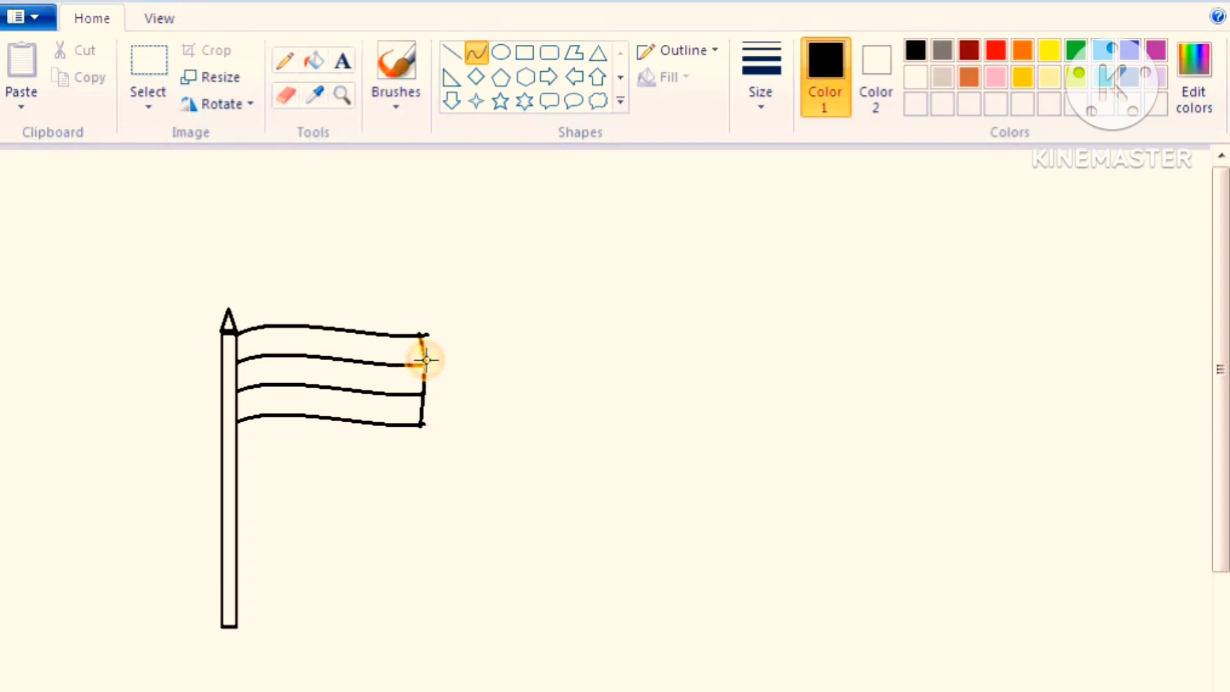
left_click_drag(421, 405, 425, 392)
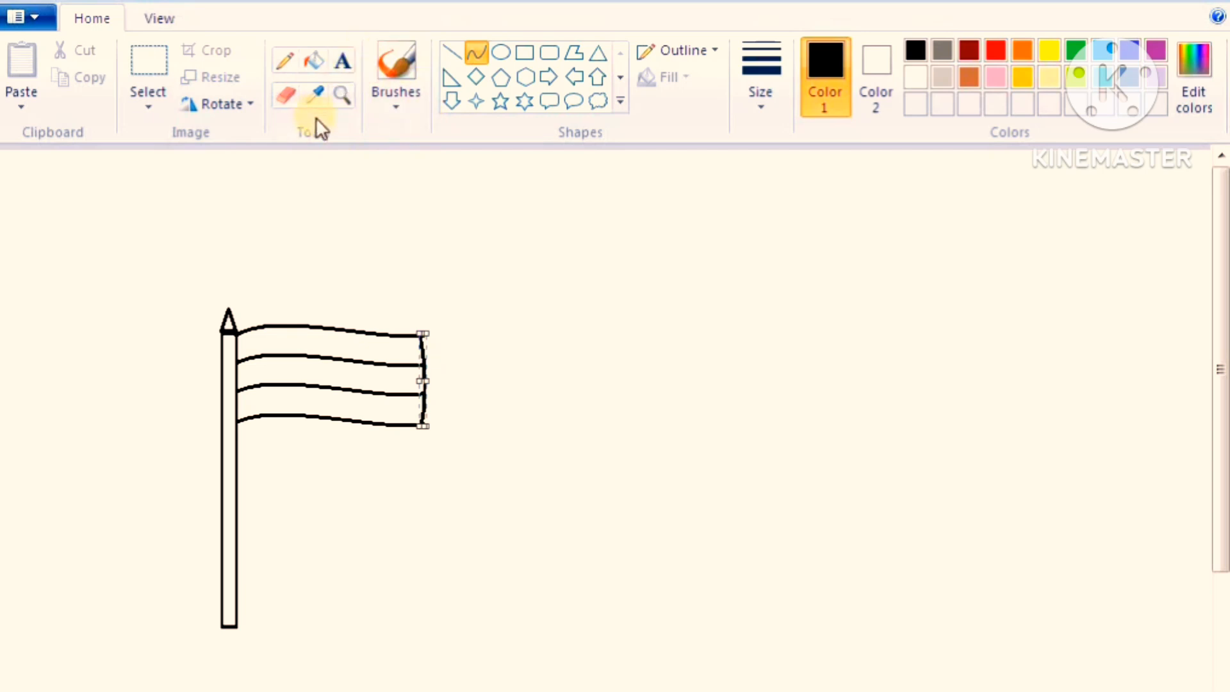
Erase the end of the top wavy line that sticks out past the flag's free edge, using a small eraser
left_click(287, 98)
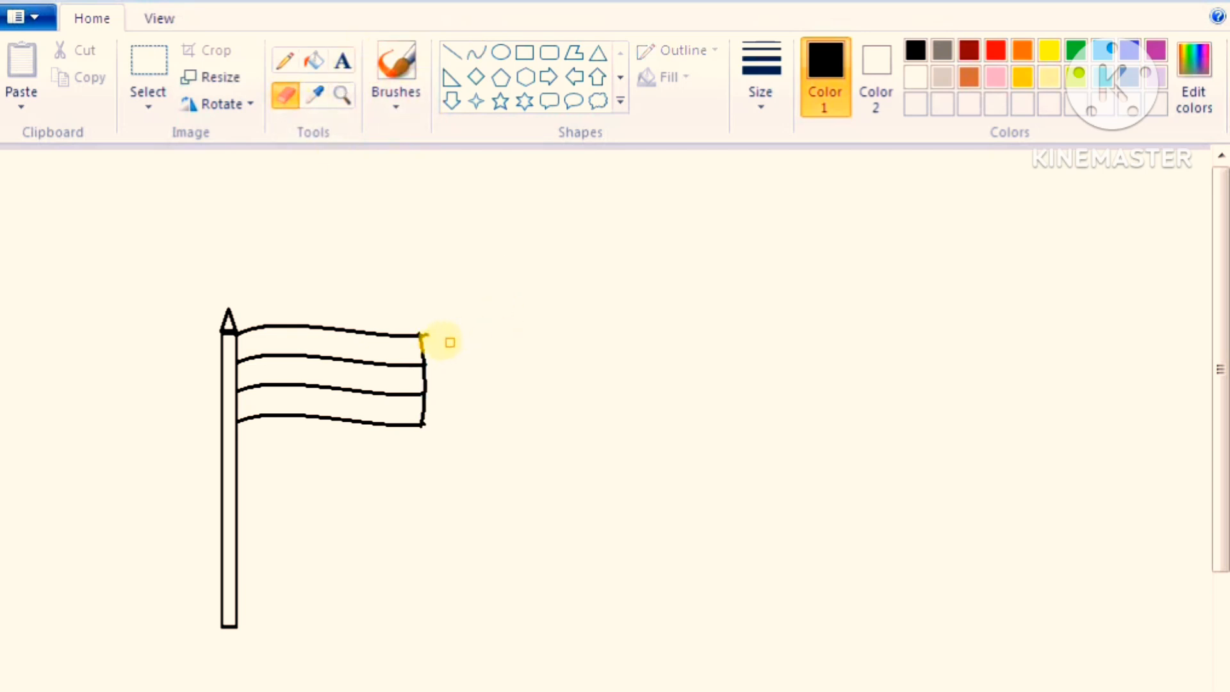
left_click(430, 335)
left_click(426, 332)
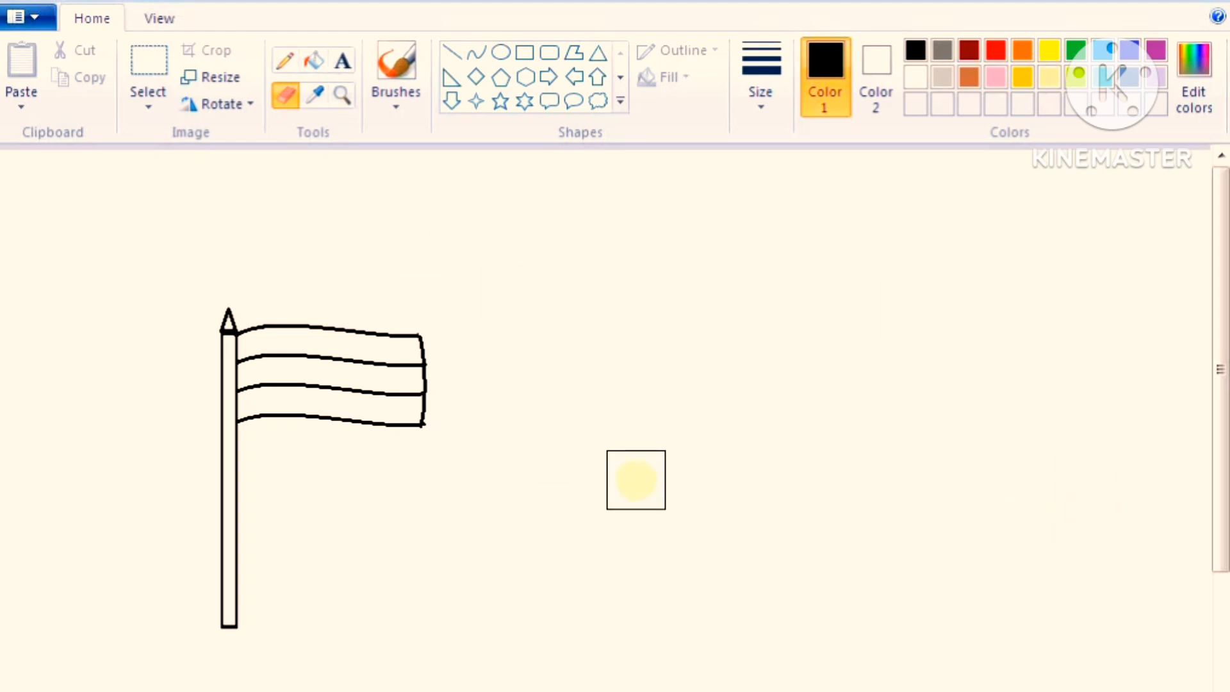
key("ctrl+minus")
key("ctrl+minus")
key("ctrl+minus")
key("ctrl+minus")
key("ctrl+minus")
key("ctrl+minus")
key("ctrl+minus")
key("ctrl+minus")
key("ctrl+minus")
key("ctrl+minus")
key("ctrl+minus")
key("ctrl+minus")
key("ctrl+minus")
key("ctrl+minus")
key("ctrl+minus")
key("ctrl+minus")
key("ctrl+minus")
key("ctrl+minus")
key("ctrl+minus")
key("ctrl+minus")
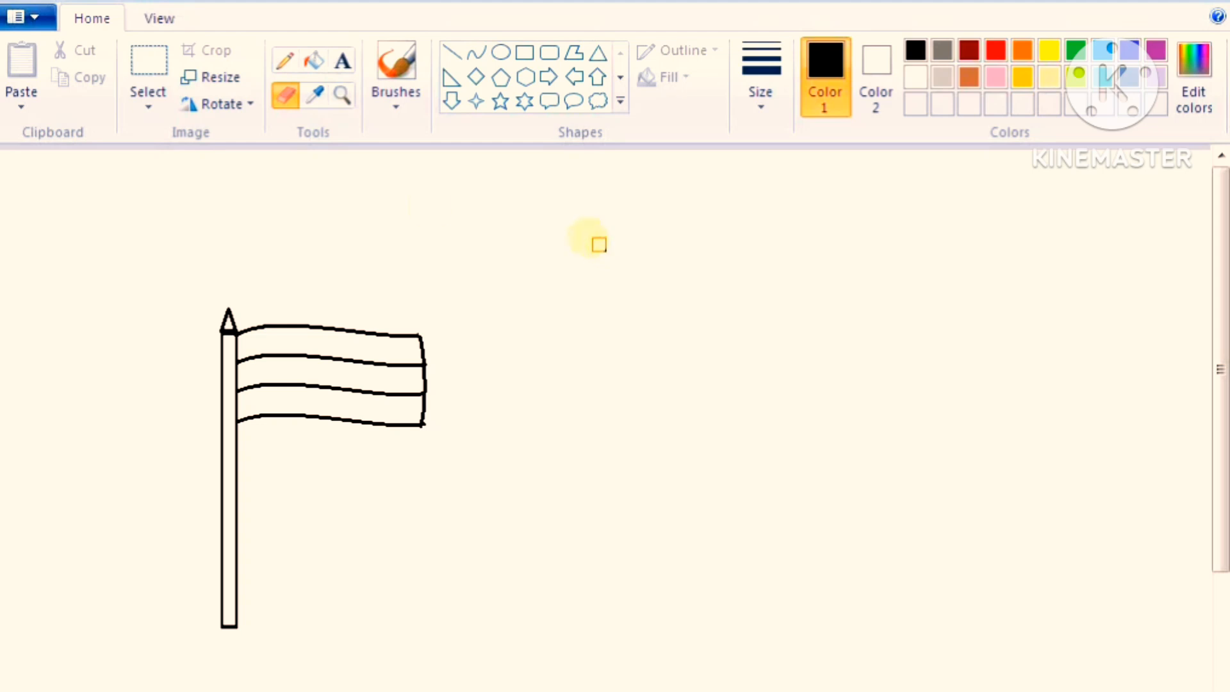
Draw an oval in the flag's middle stripe, touching both lines, and cross it with straight lines as wheel spokes
left_click(501, 54)
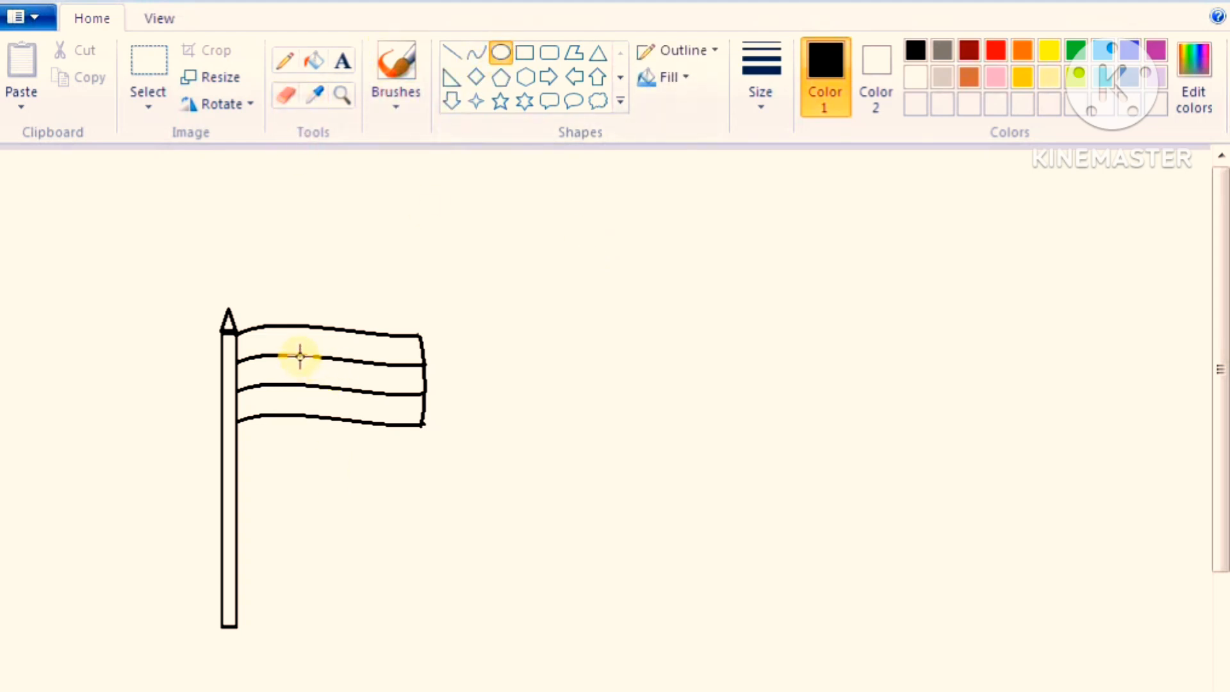
left_click_drag(301, 357, 349, 388)
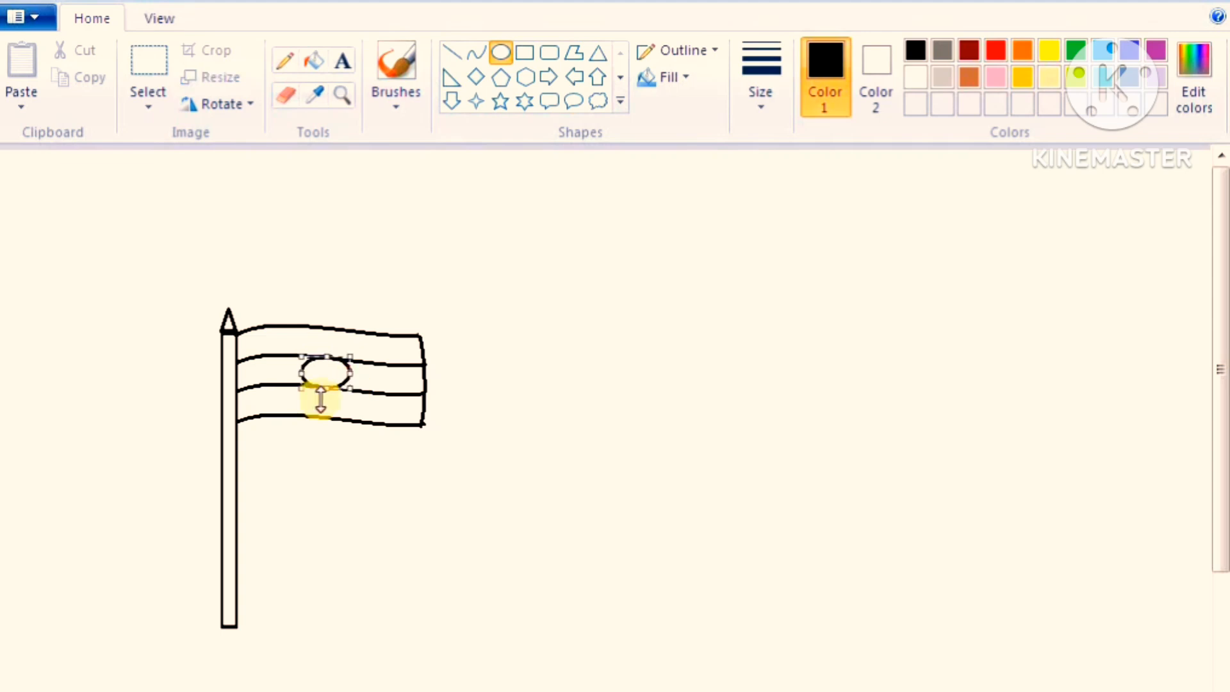
left_click(455, 53)
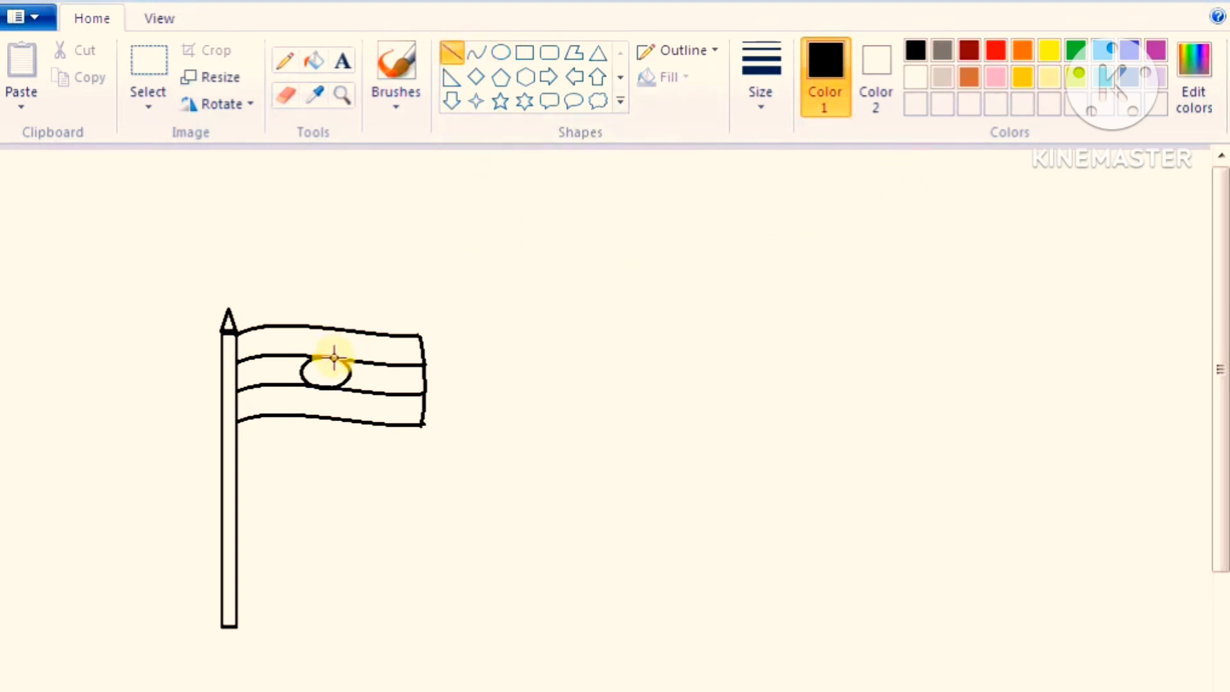
left_click_drag(335, 357, 313, 388)
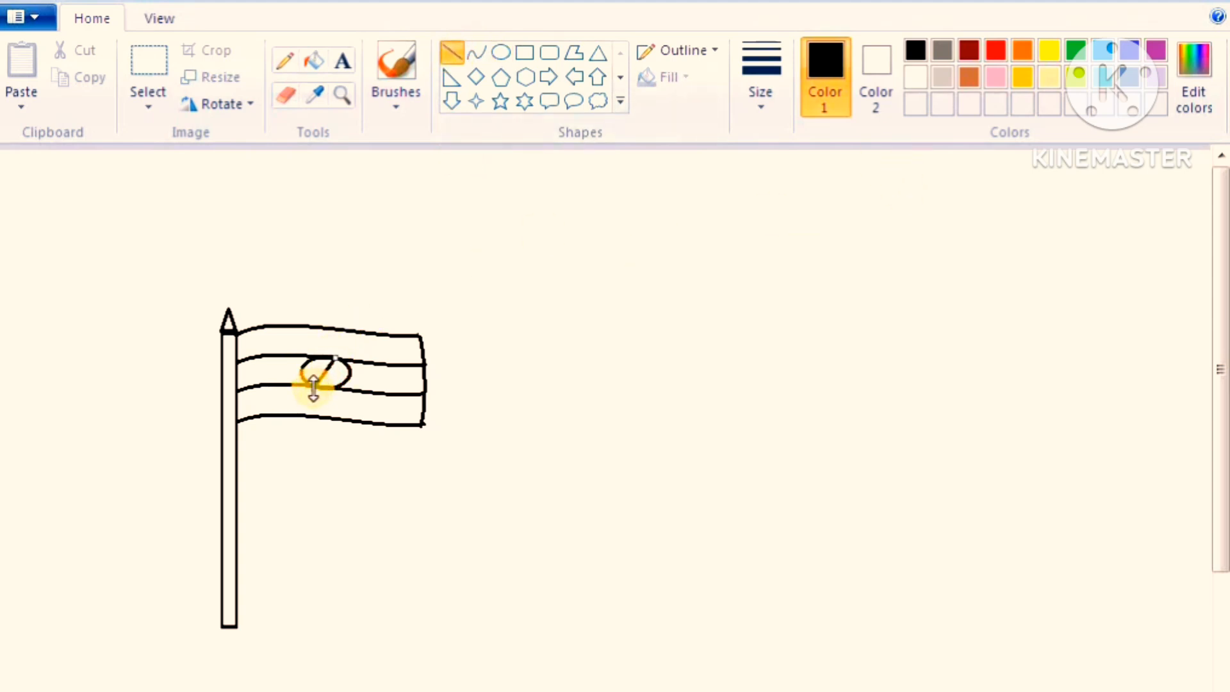
left_click(568, 242)
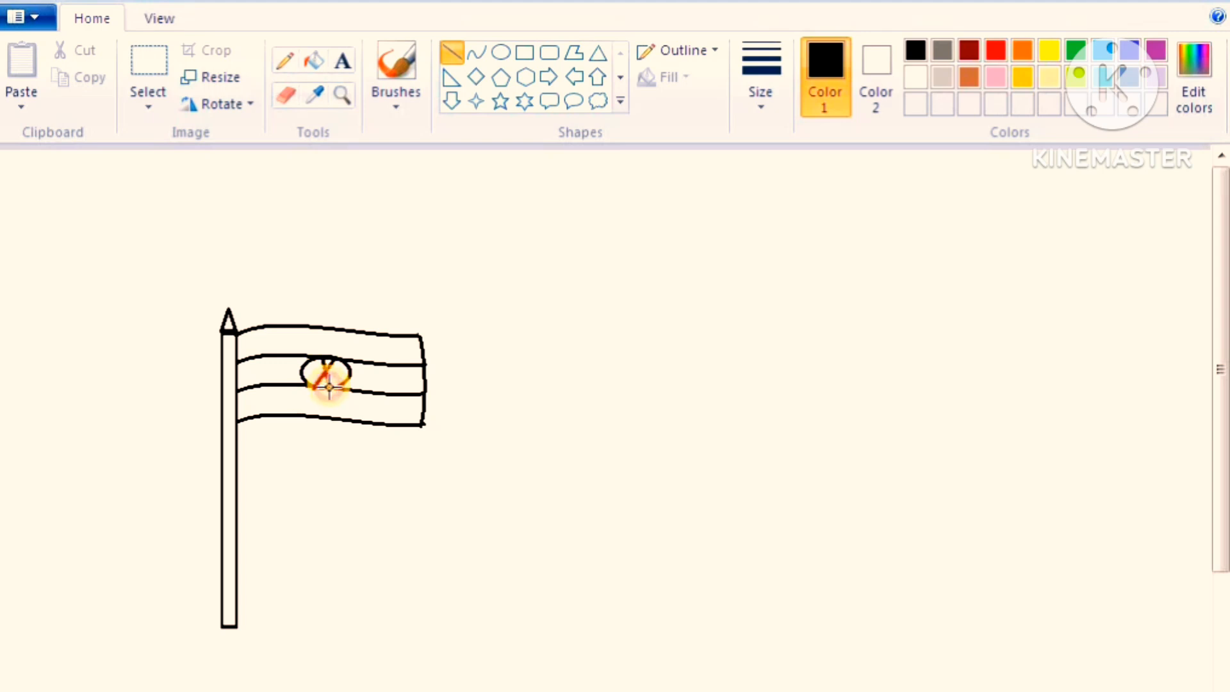
left_click_drag(335, 387, 330, 388)
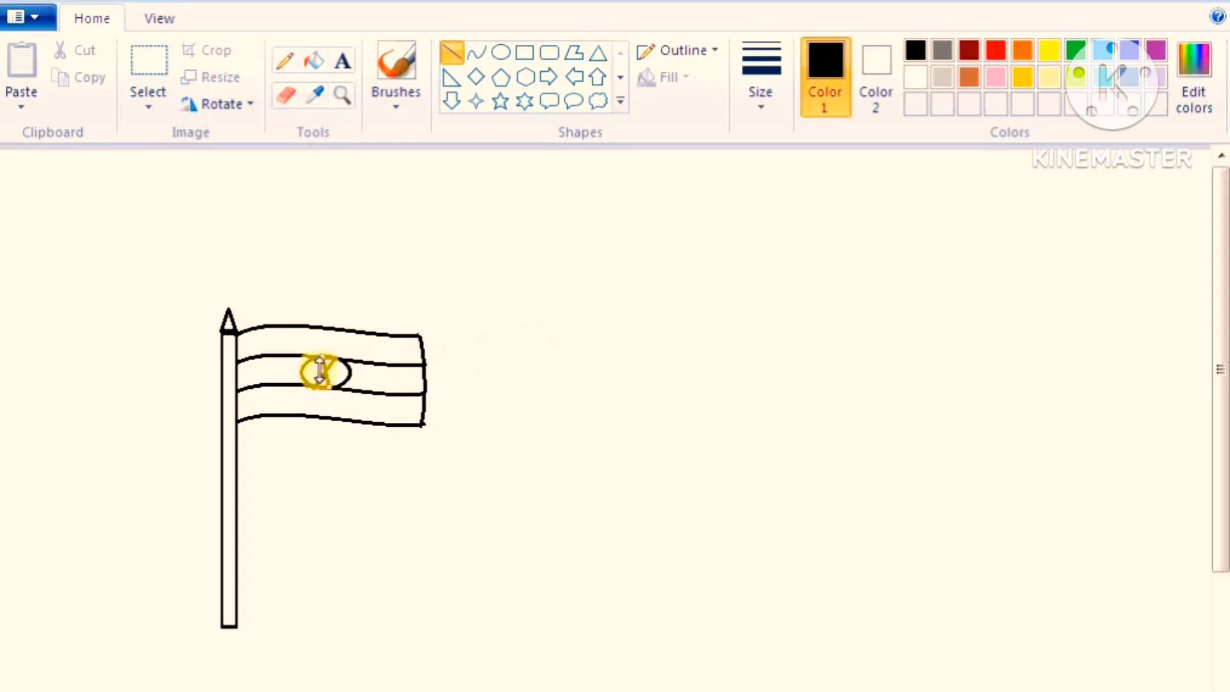
left_click(528, 338)
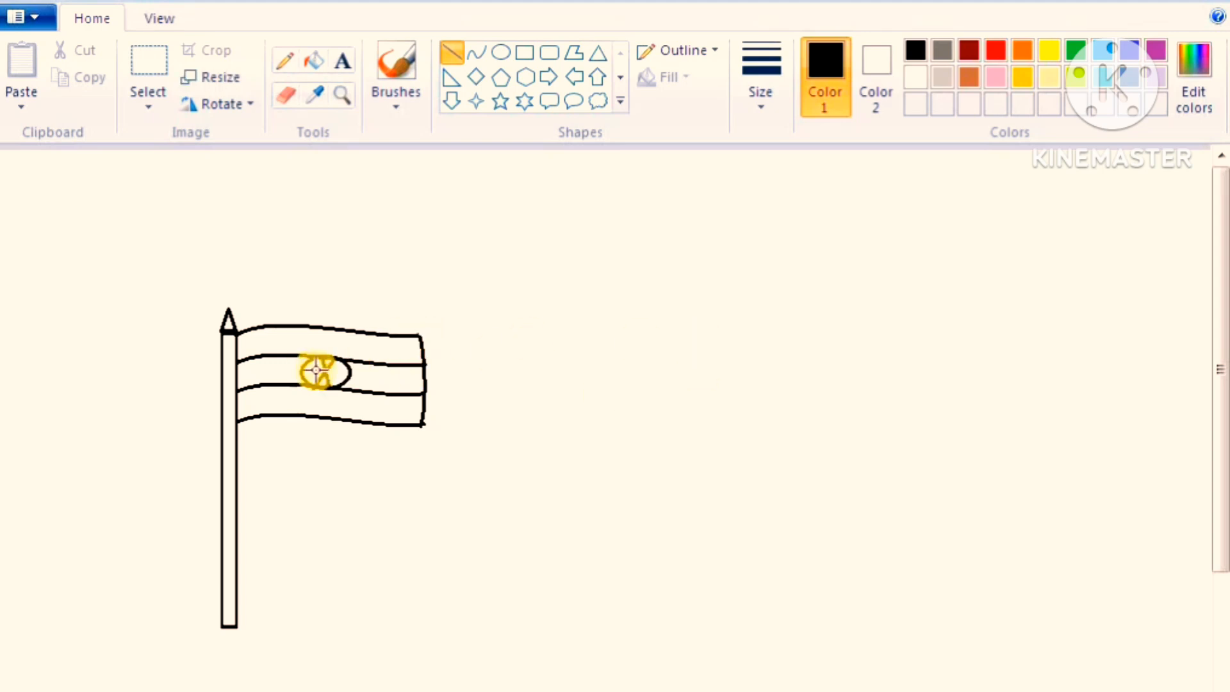
left_click_drag(311, 360, 345, 382)
left_click(550, 320)
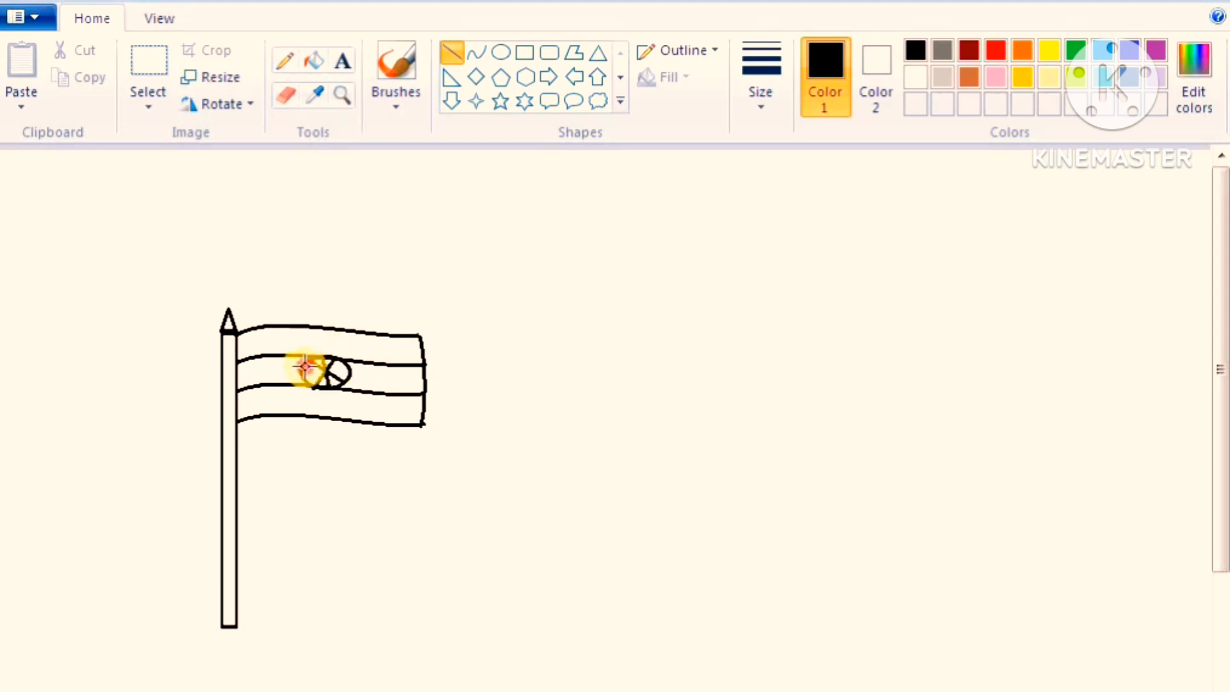
mouse_move(305, 366)
left_mouse_down()
mouse_move(346, 373)
mouse_move(306, 374)
left_mouse_up()
left_click(726, 296)
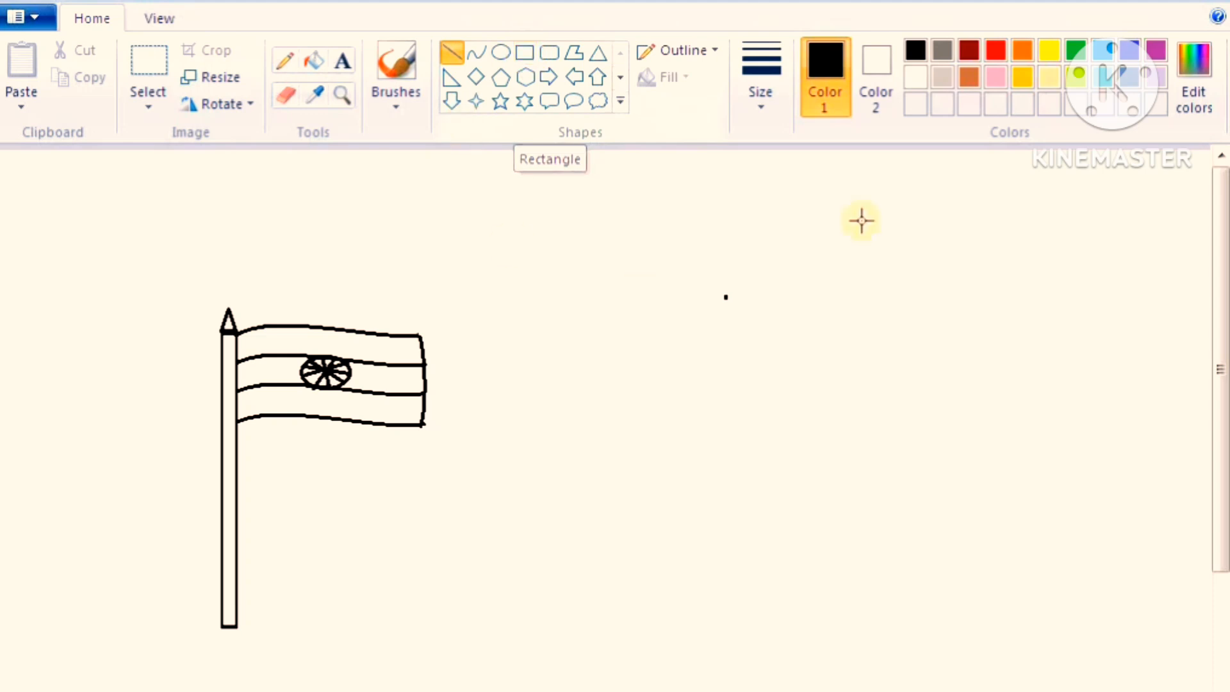
left_click(550, 53)
left_click_drag(699, 269, 907, 314)
left_click(885, 420)
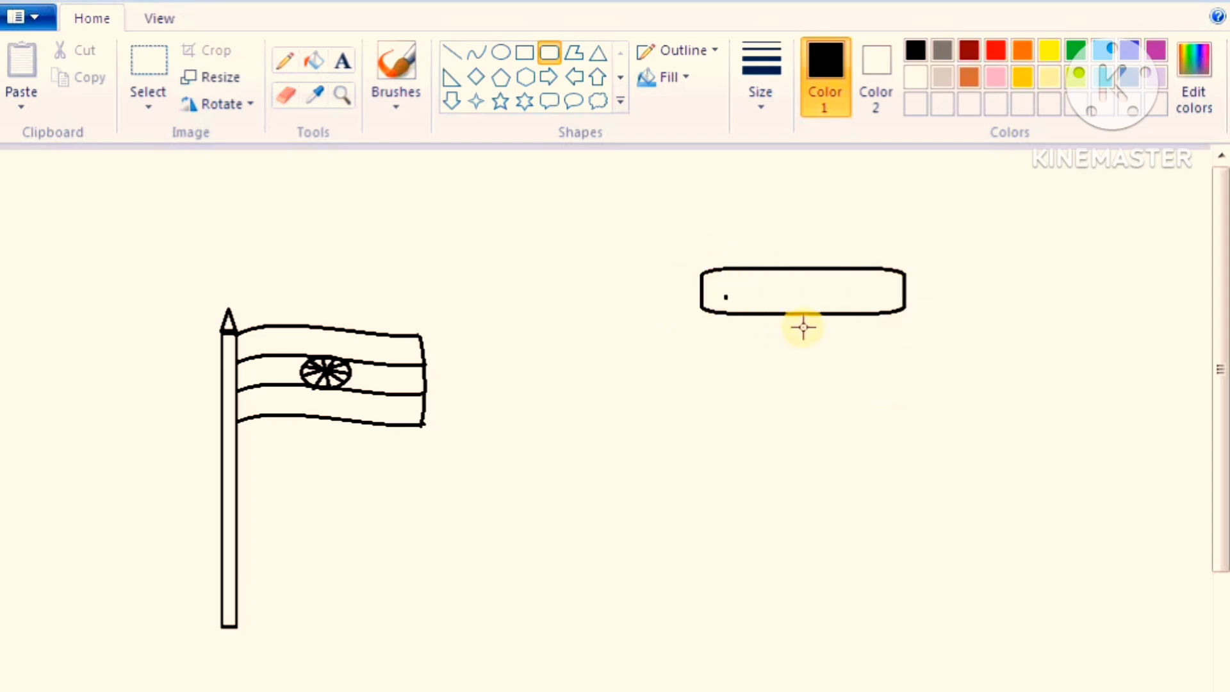
key("ctrl+z")
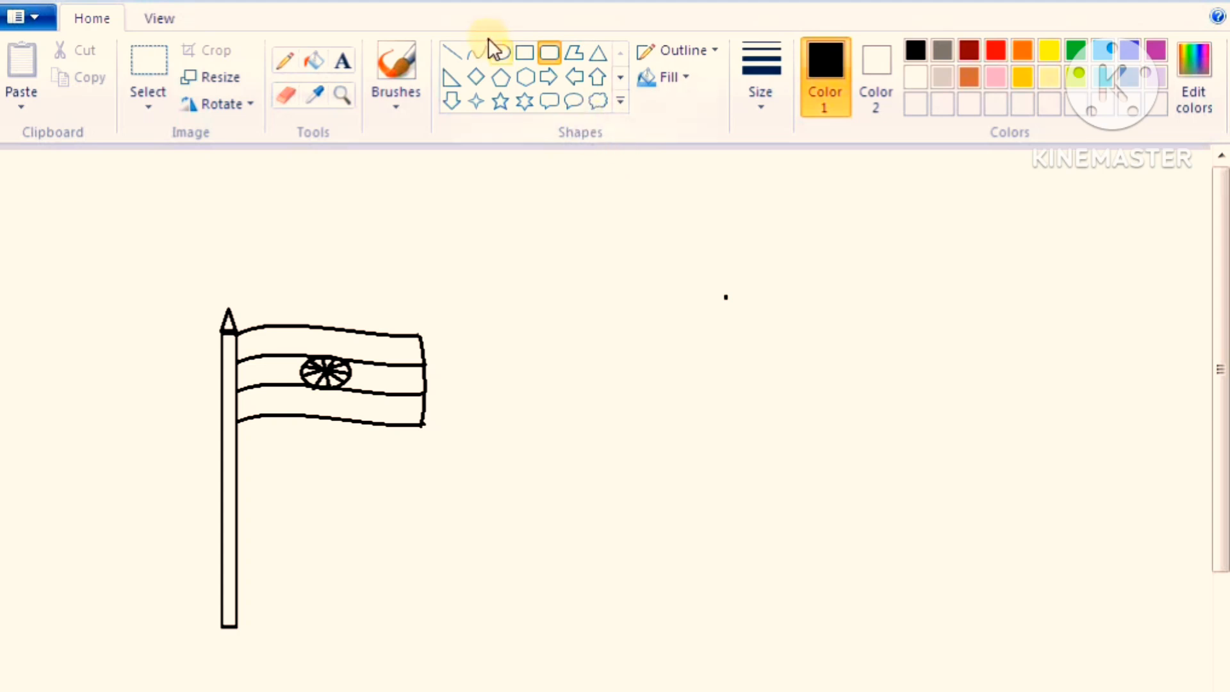
Draw a small flat rectangle under the pole's foot and a wider, taller rectangle directly beneath it as base steps
left_click(525, 51)
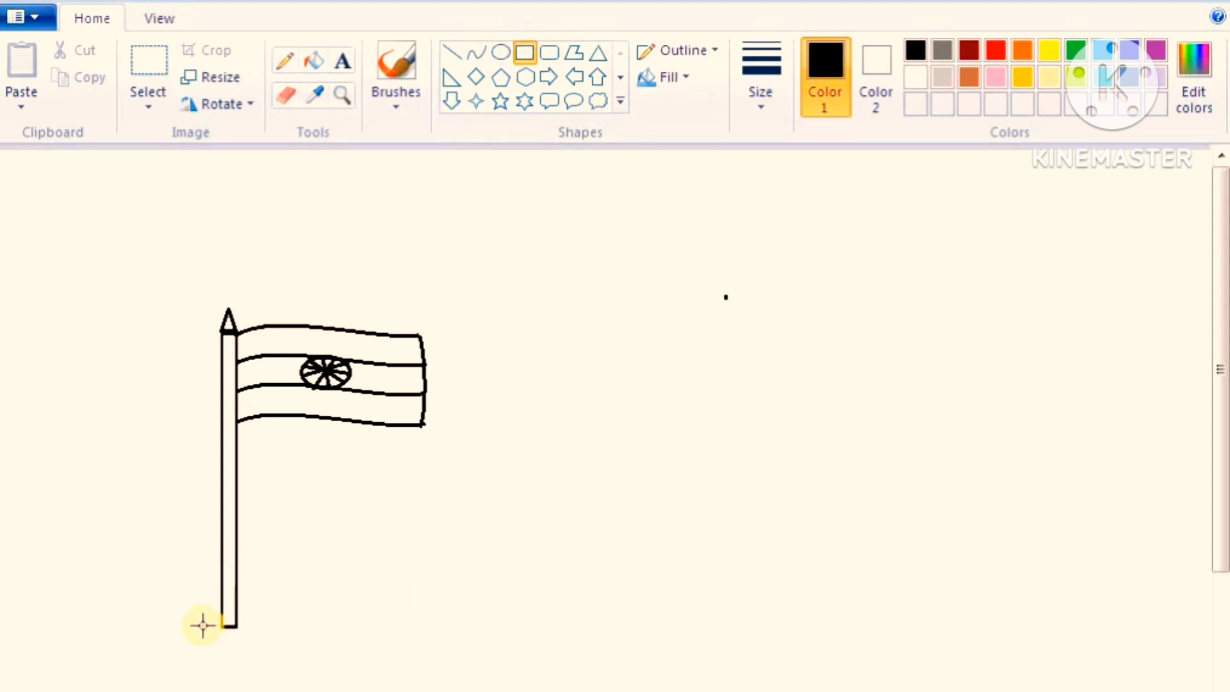
left_click_drag(201, 628, 265, 642)
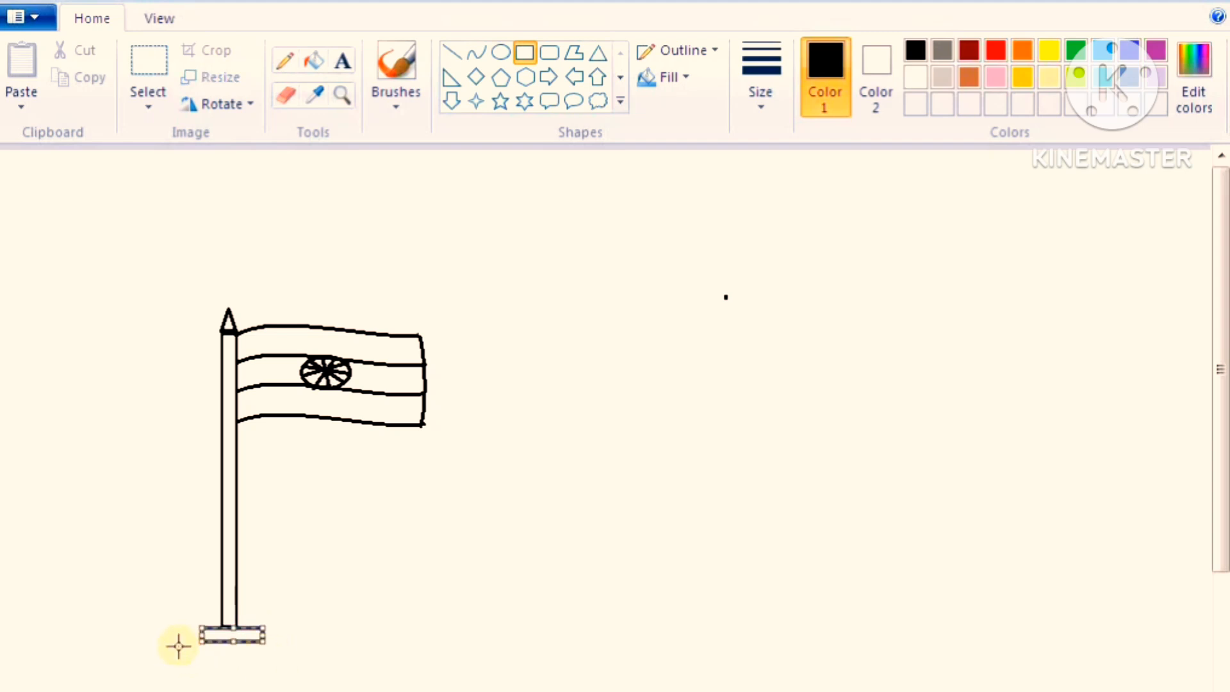
left_click_drag(176, 644, 285, 658)
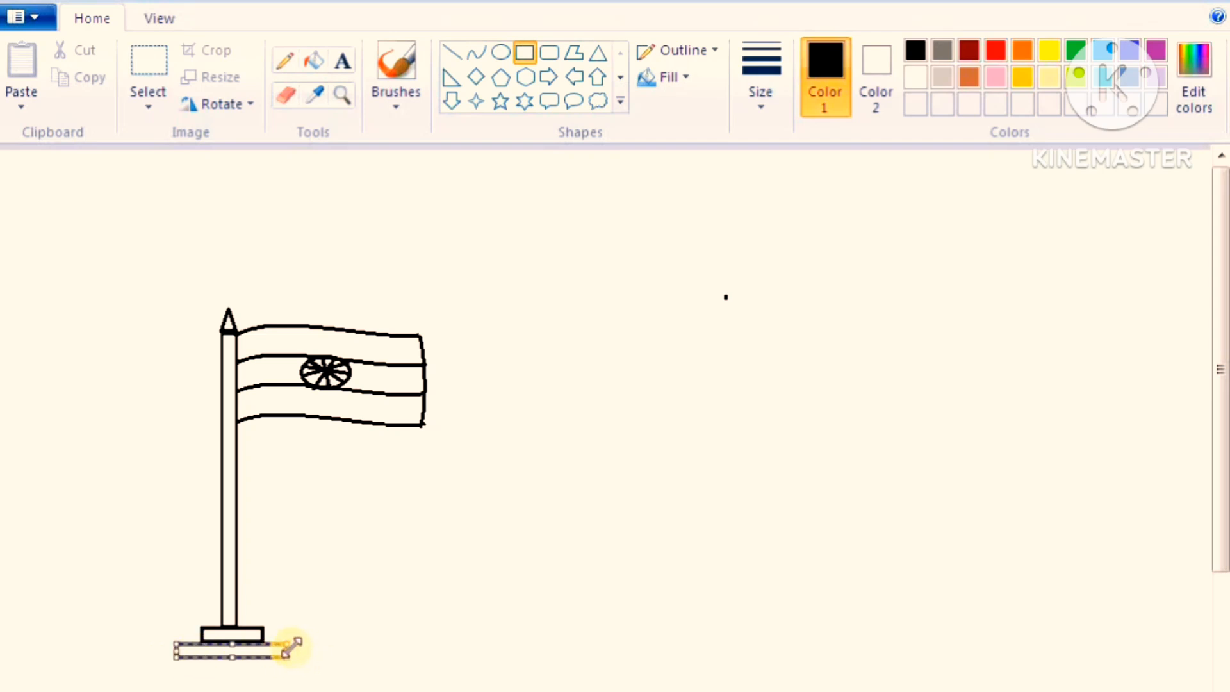
left_click_drag(292, 648, 274, 655)
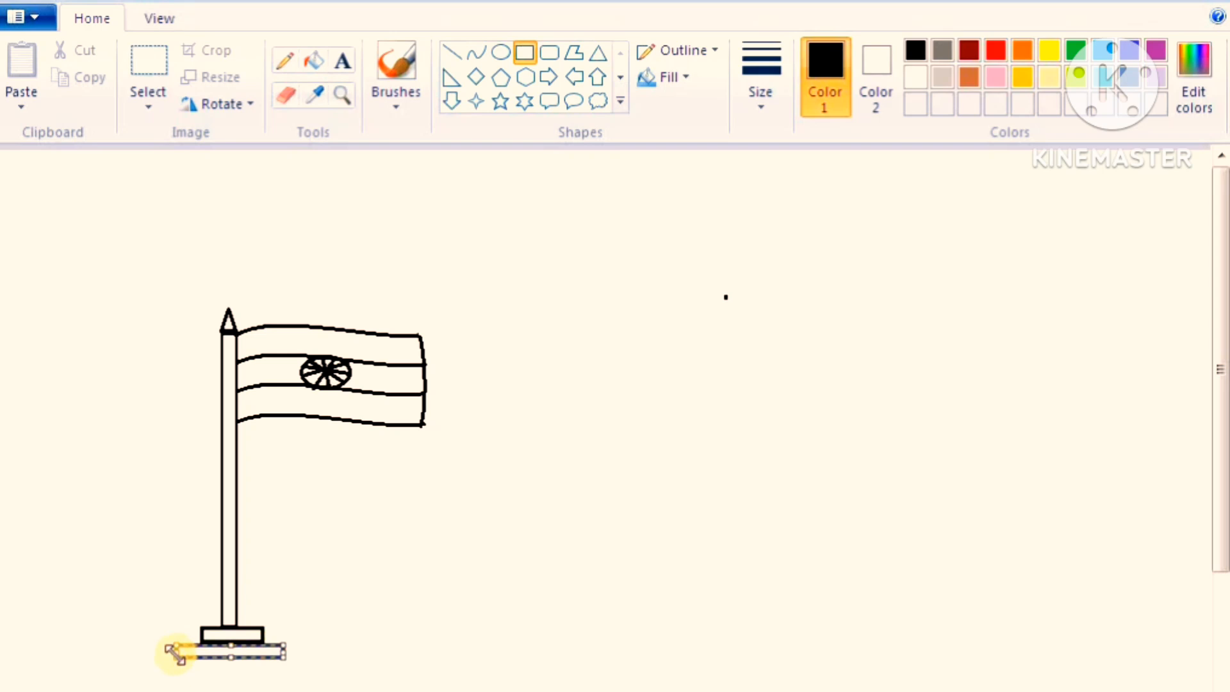
mouse_move(174, 652)
left_mouse_down()
mouse_move(192, 637)
mouse_move(177, 672)
left_mouse_up()
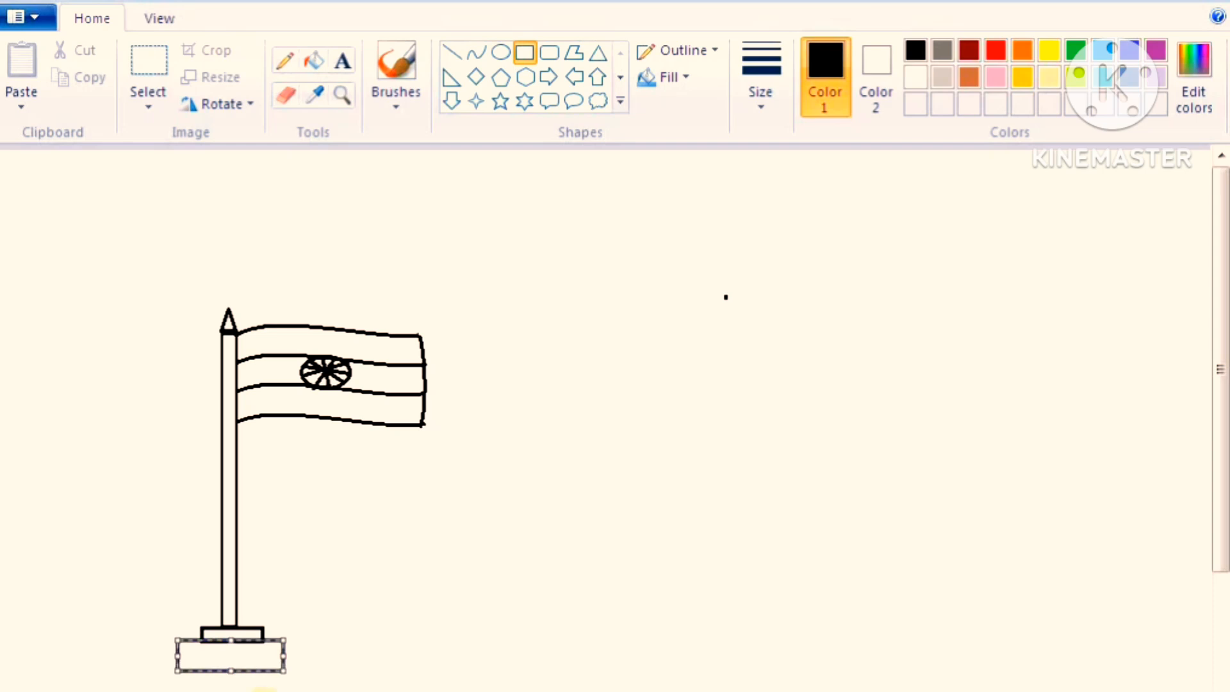
left_click(352, 623)
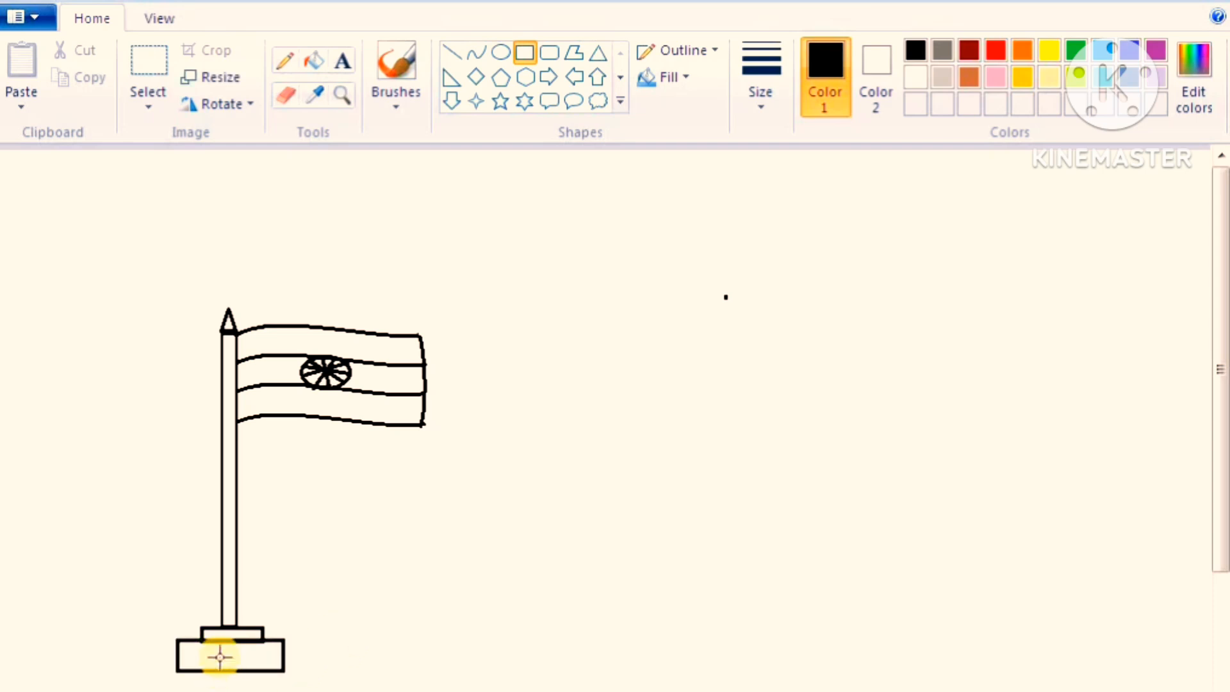
Flatten the wider base rectangle to about half its height and draw an even wider flat rectangle directly below it
left_click(147, 105)
left_click(176, 163)
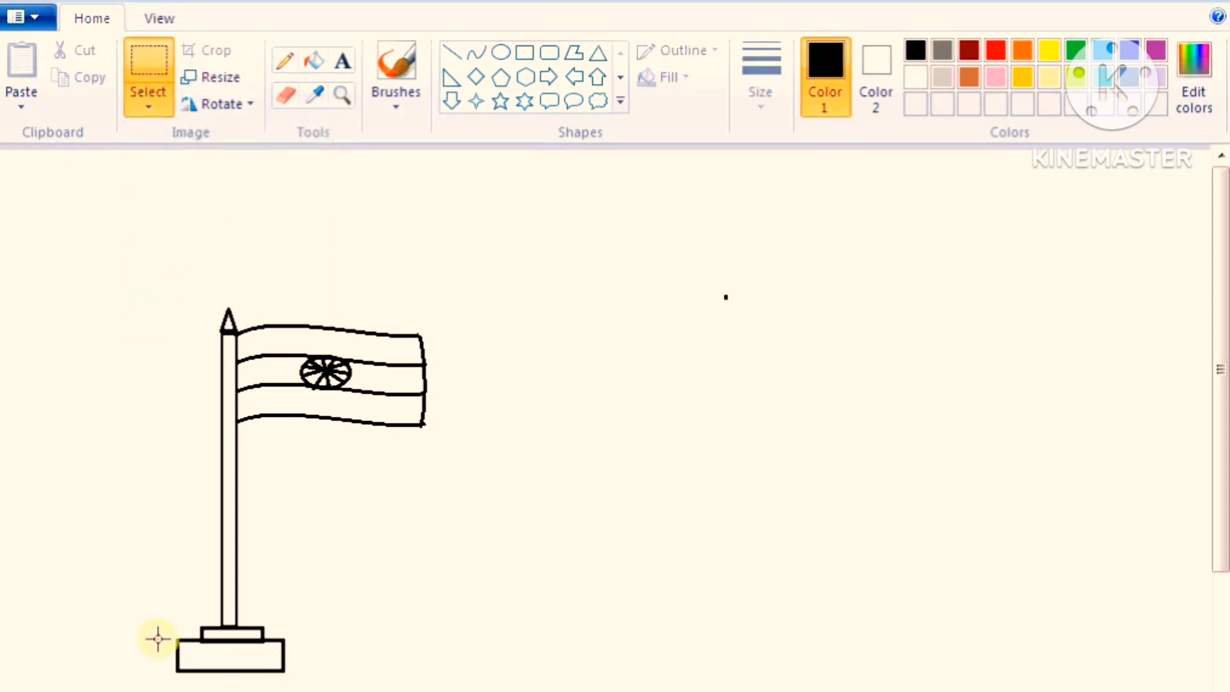
left_click_drag(160, 636, 231, 655)
left_click(384, 650)
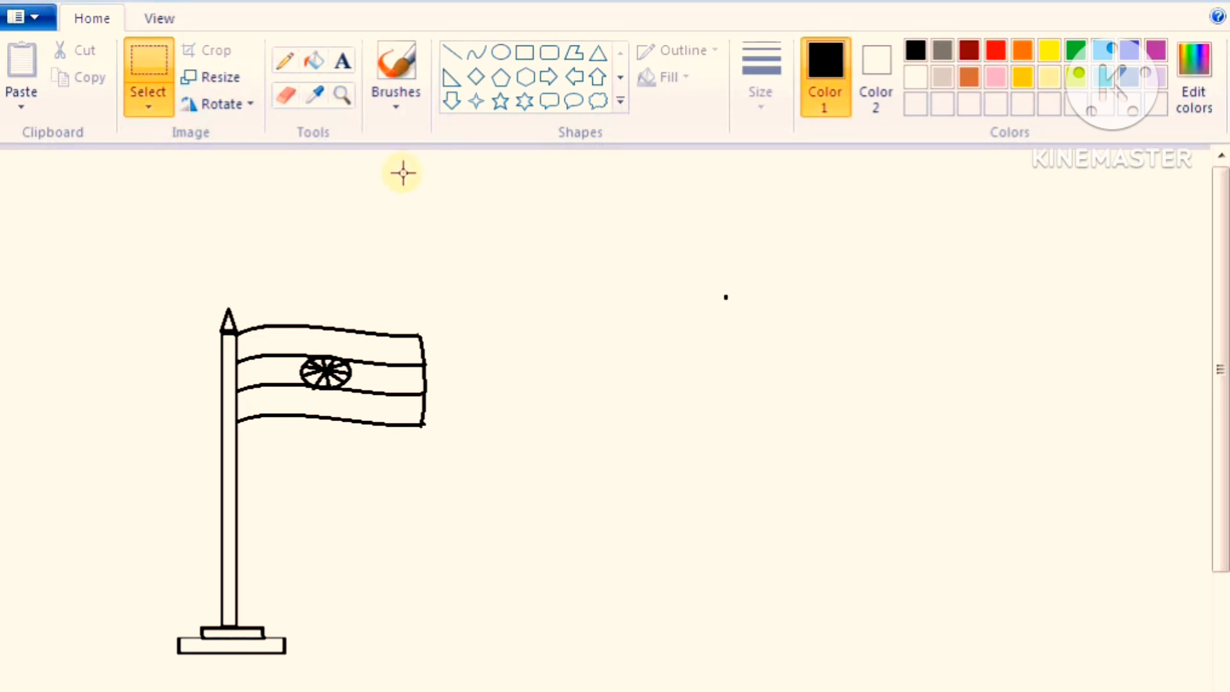
left_click(526, 51)
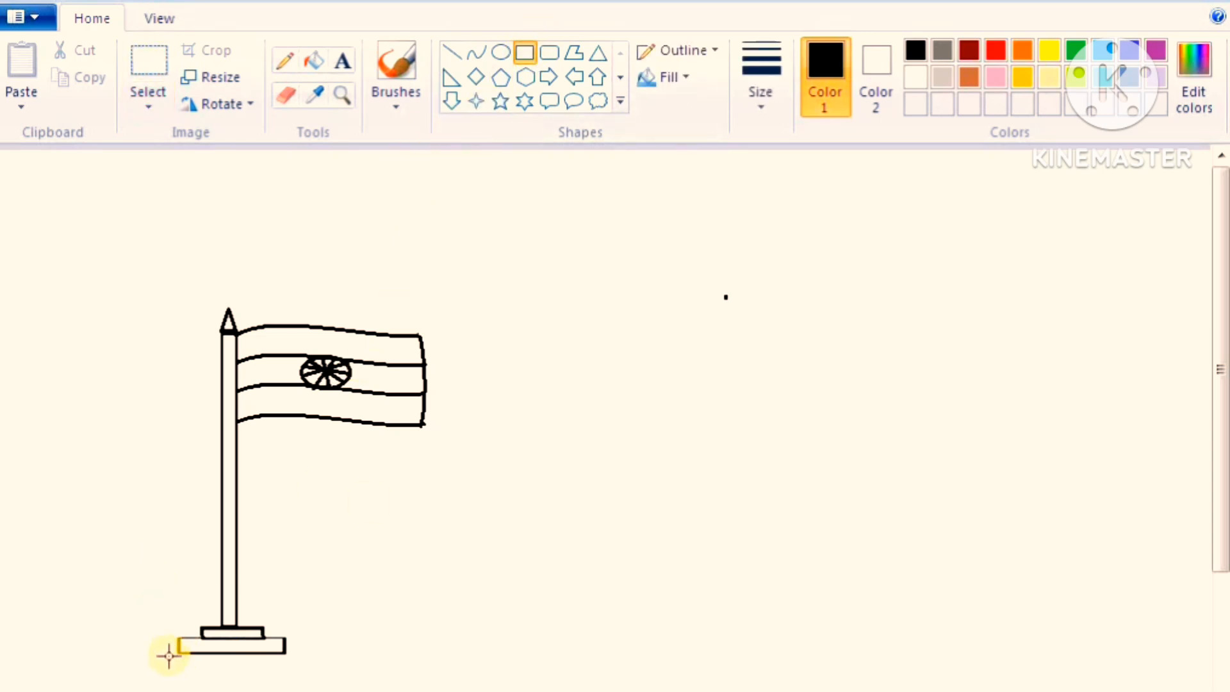
left_click_drag(169, 655, 296, 670)
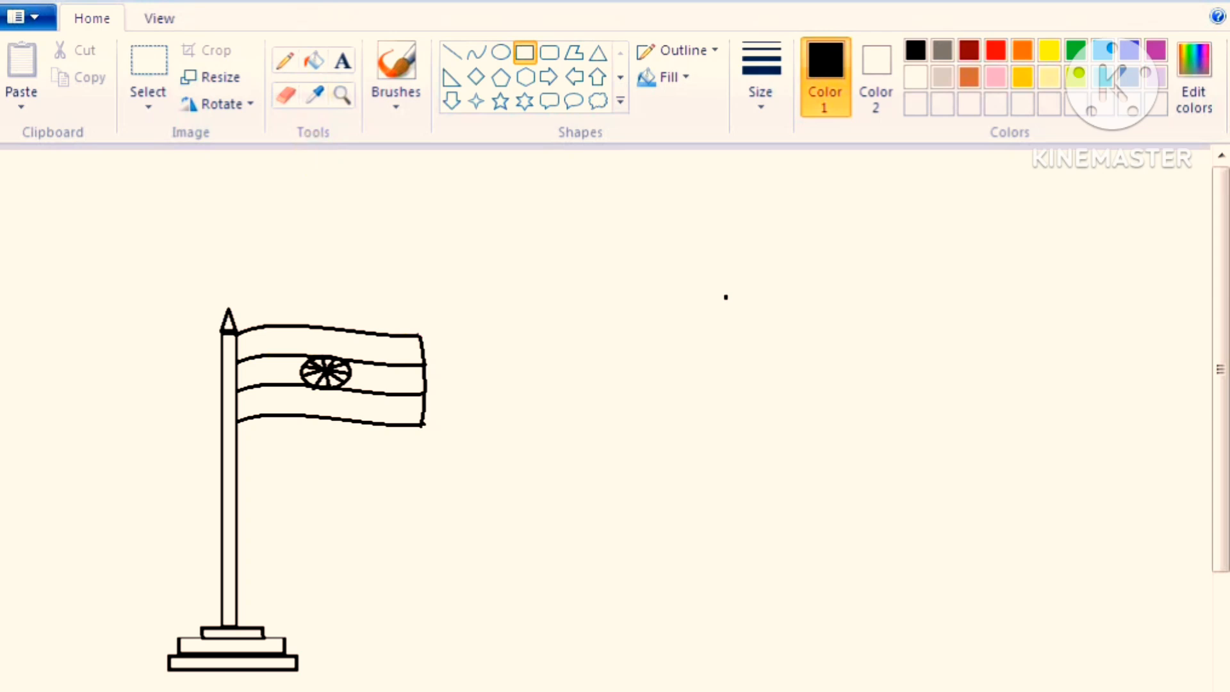
Mix a deep orange custom color (red 253, green 82, blue 0) and fill the flag's top stripe with it
left_click(314, 61)
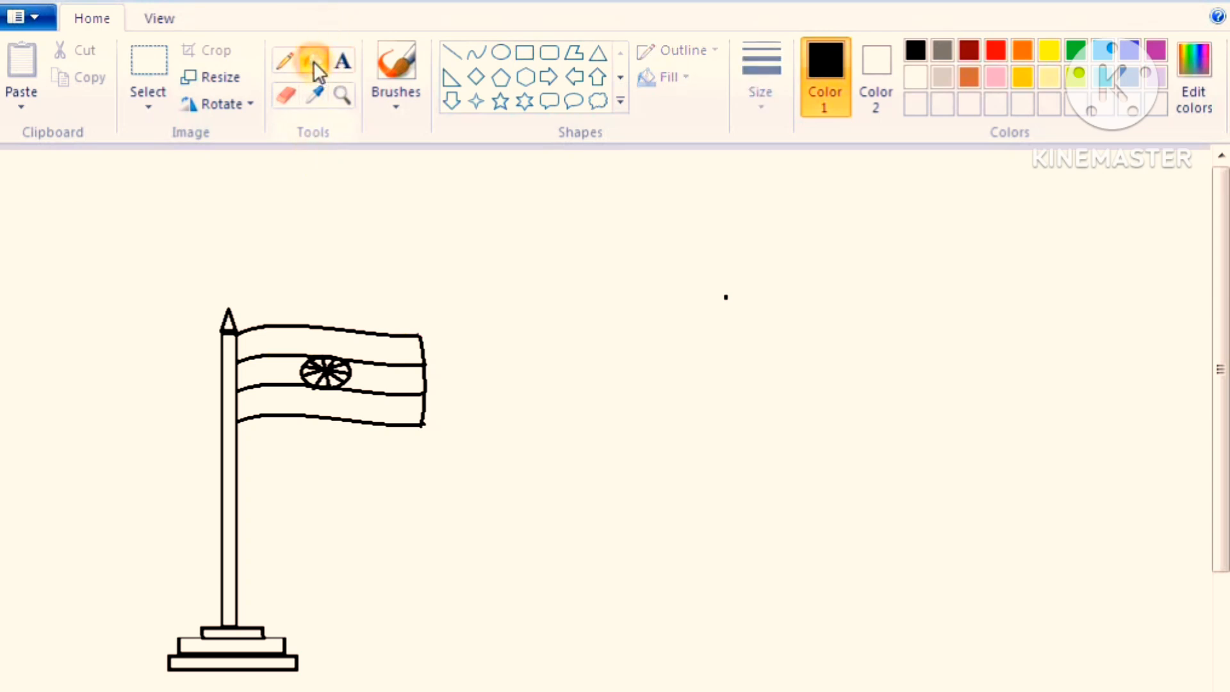
left_click(1195, 101)
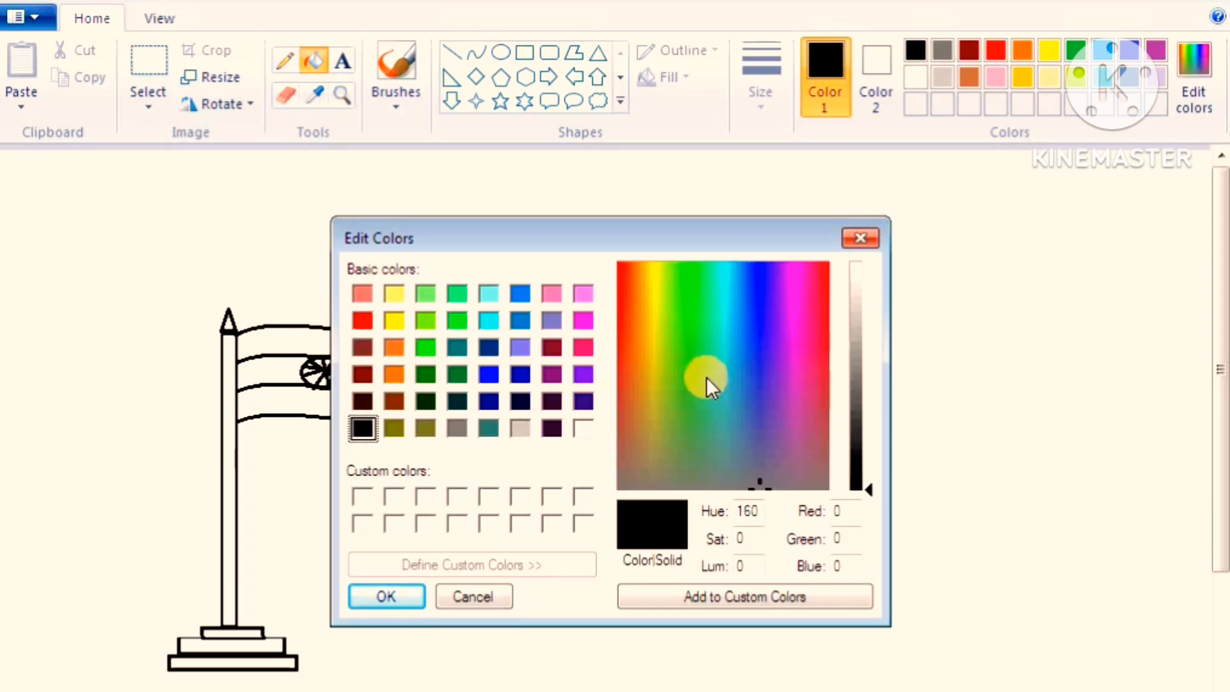
left_click(395, 346)
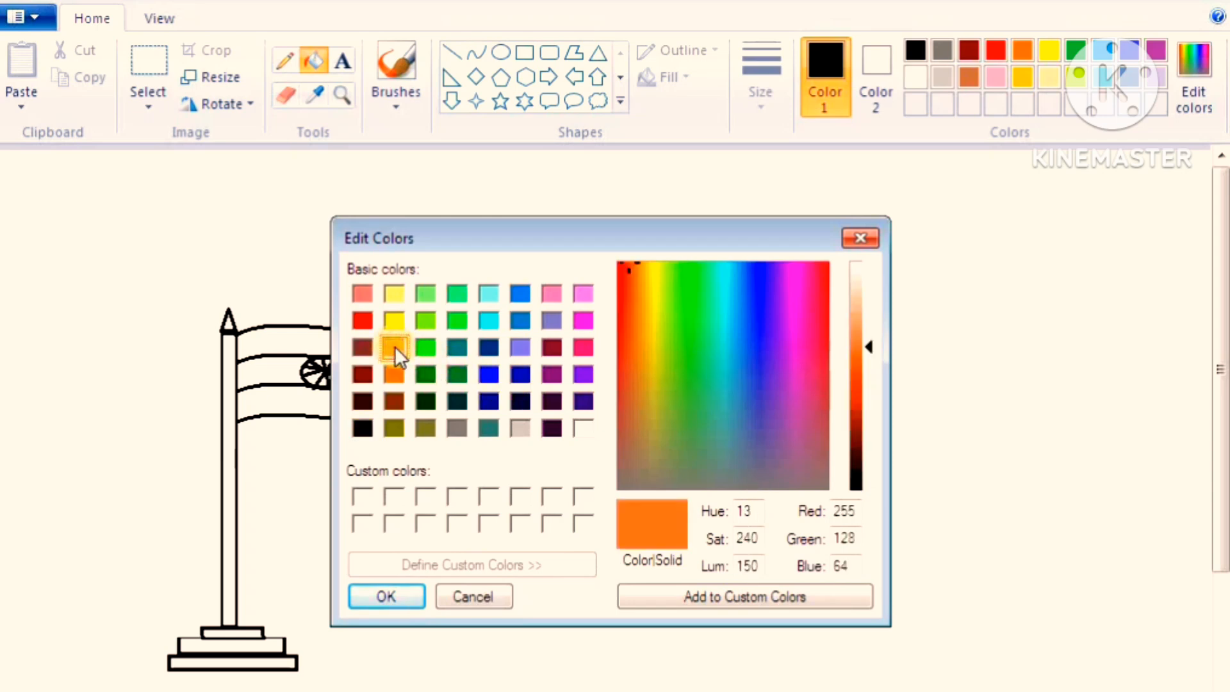
left_click(858, 377)
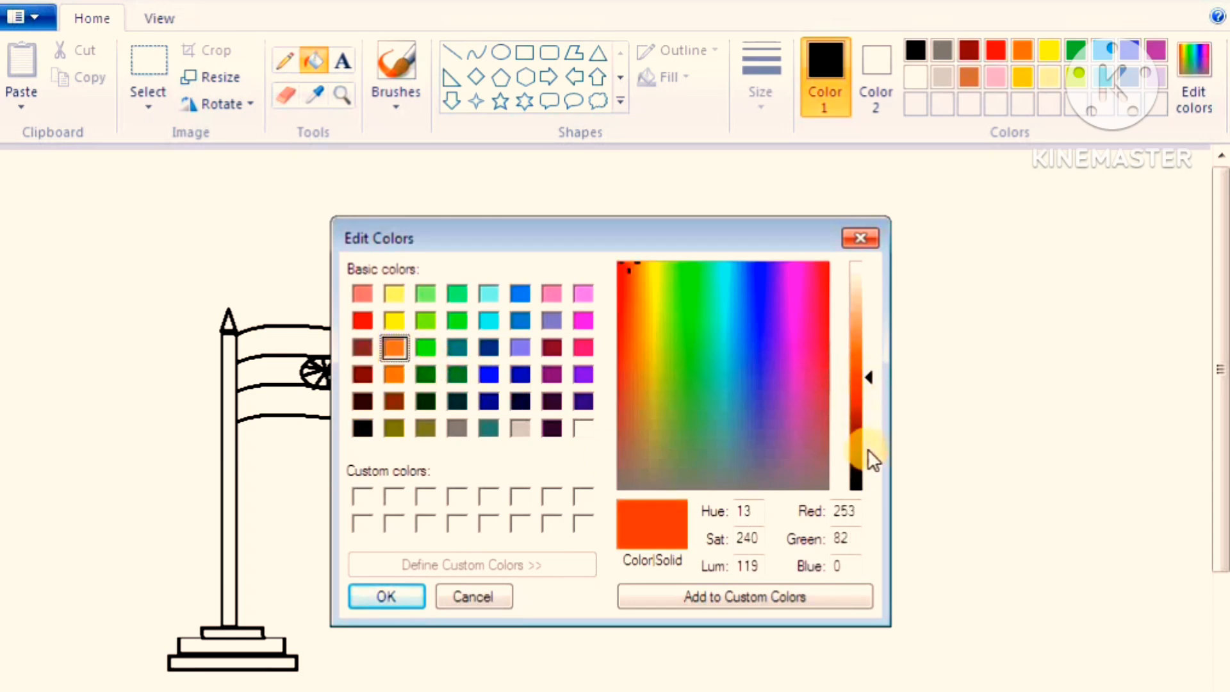
left_click_drag(863, 448, 863, 378)
left_click(864, 323)
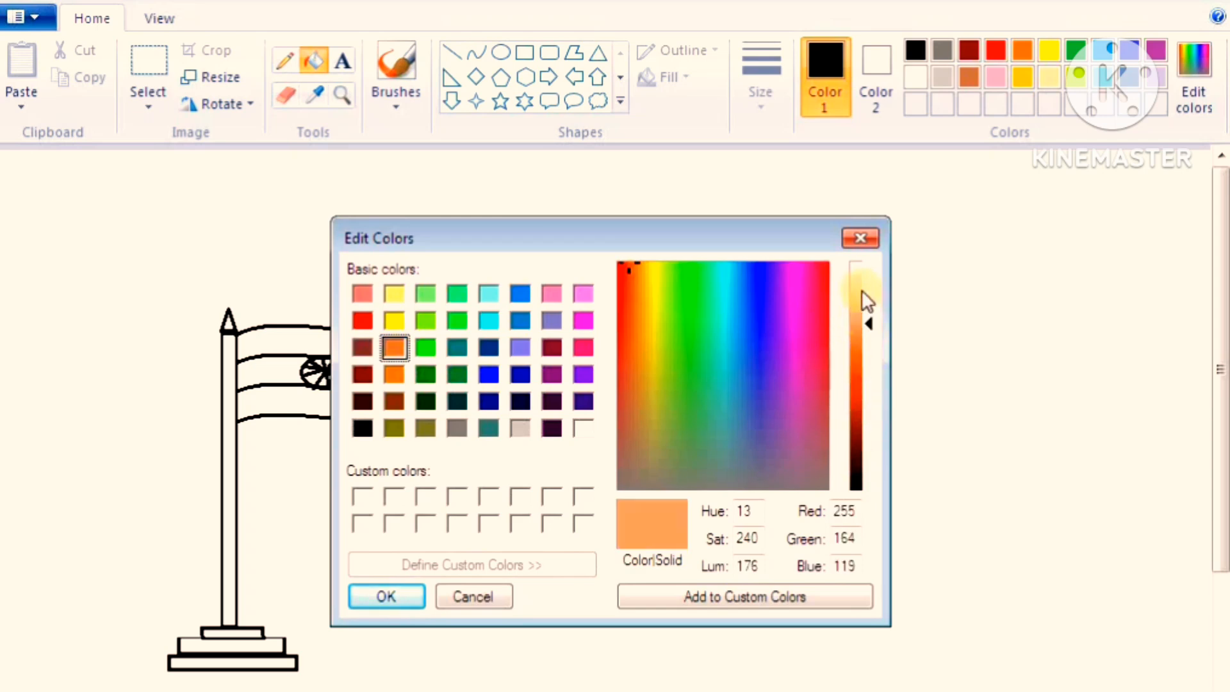
left_click(864, 279)
left_click(859, 377)
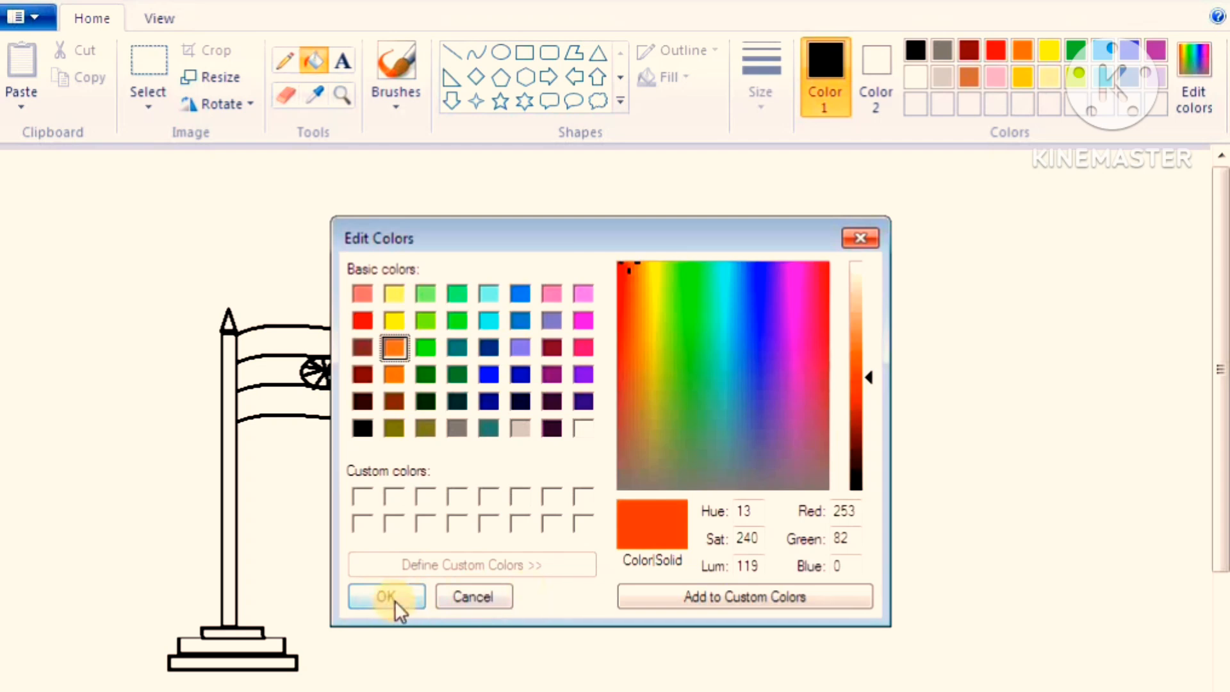
left_click(378, 593)
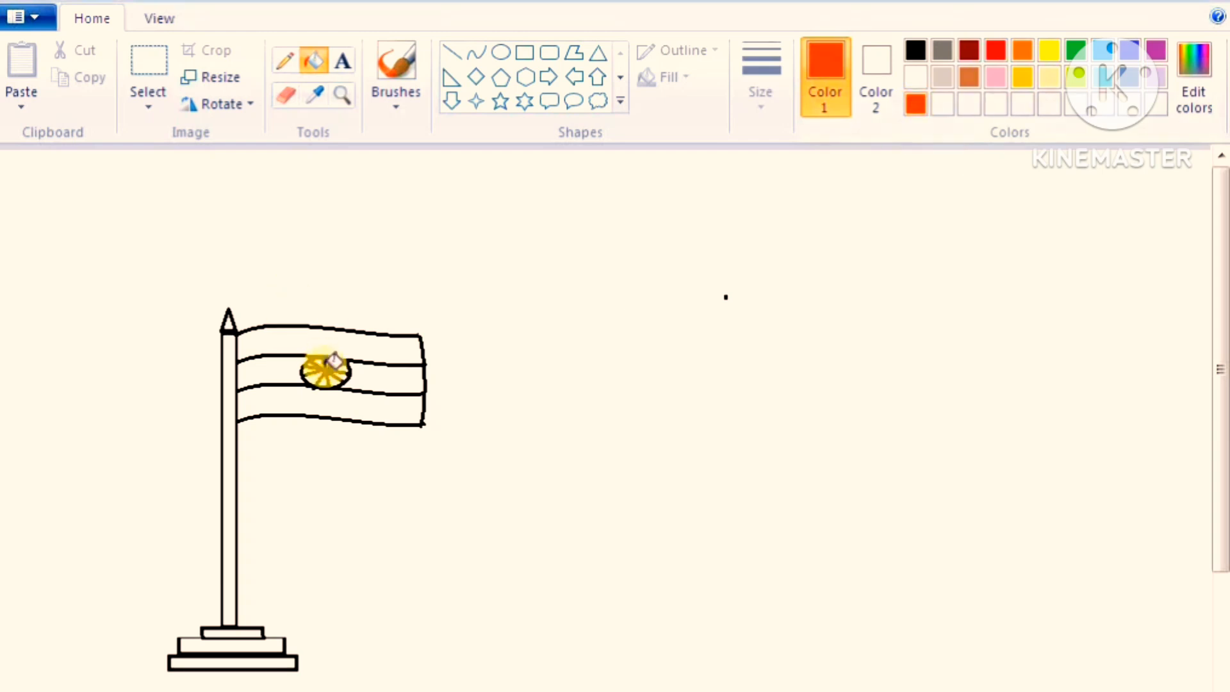
left_click(343, 334)
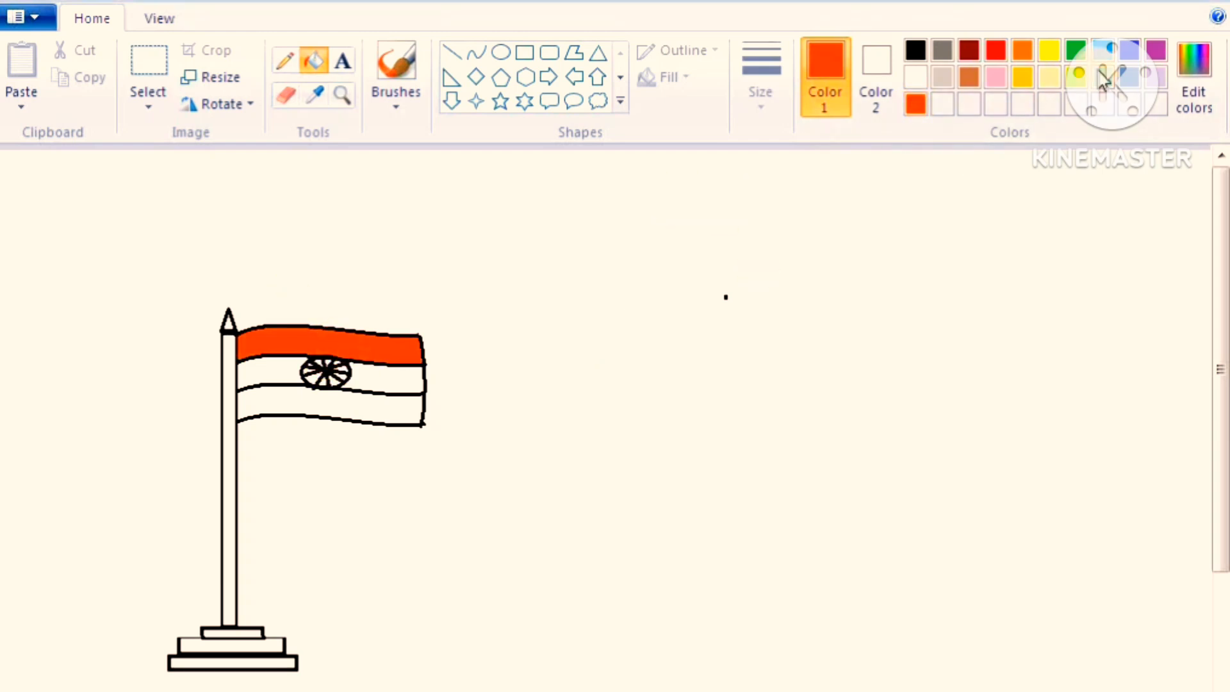
Darken the palette green to red 30, green 153, blue 67 and fill the flag's bottom stripe with it
left_click(1073, 59)
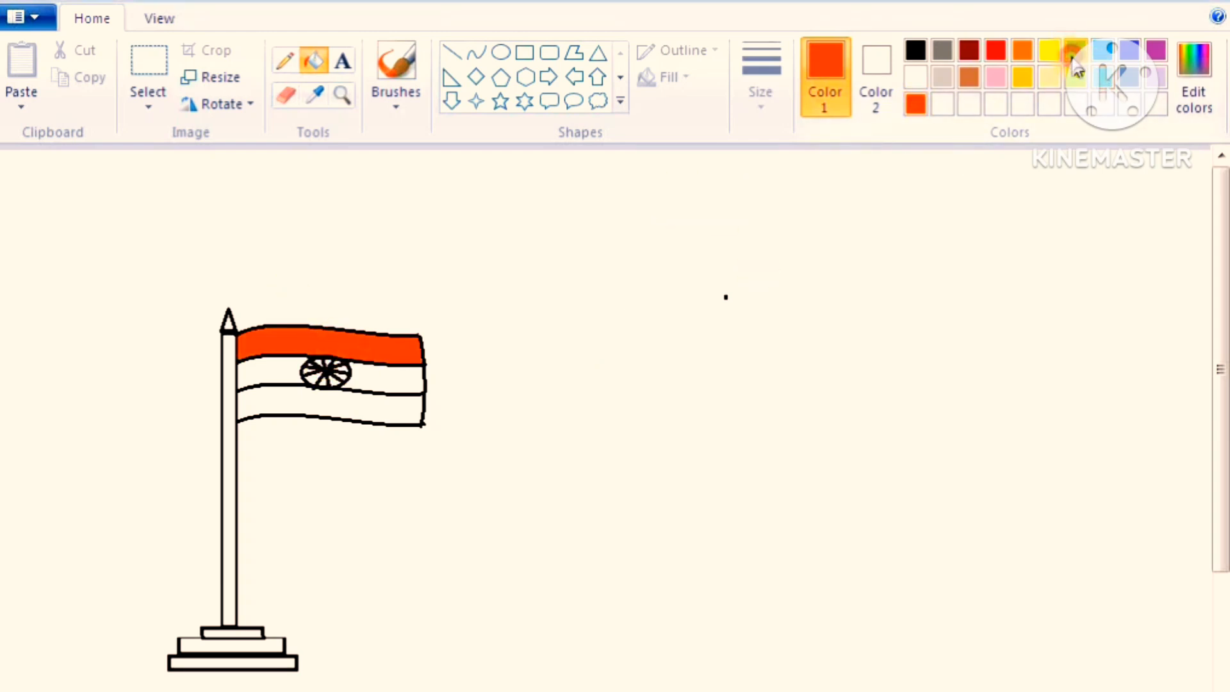
left_click(1202, 102)
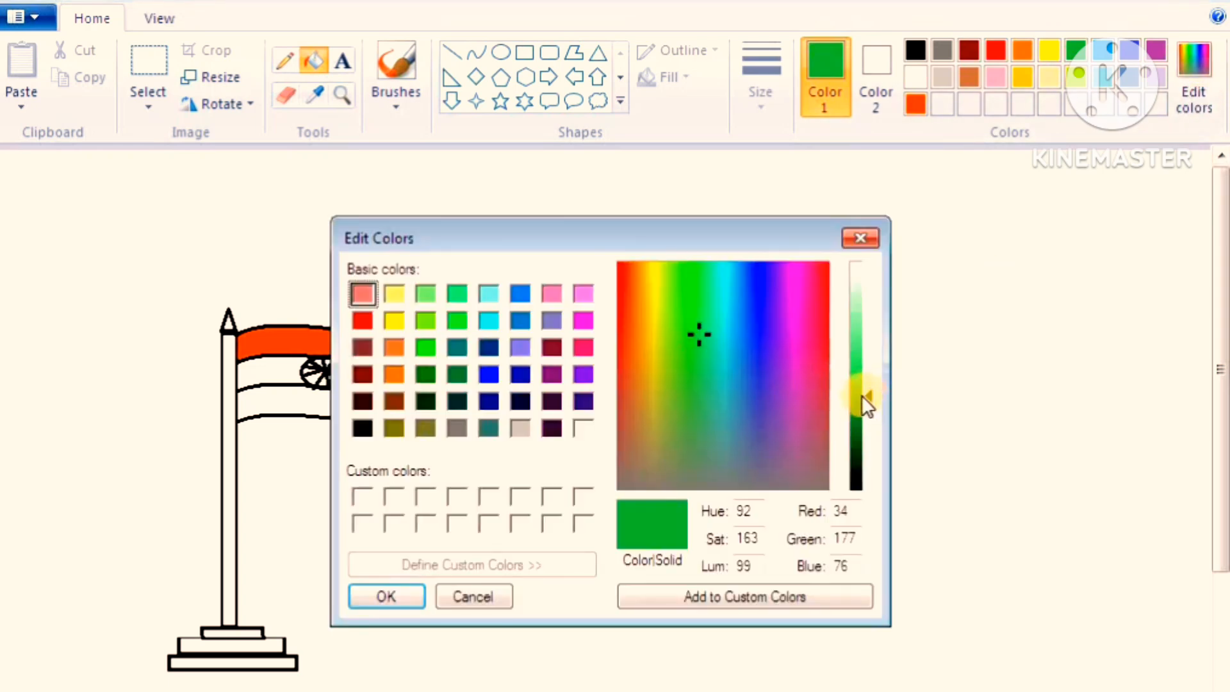
left_click_drag(862, 394, 857, 417)
left_click(863, 351)
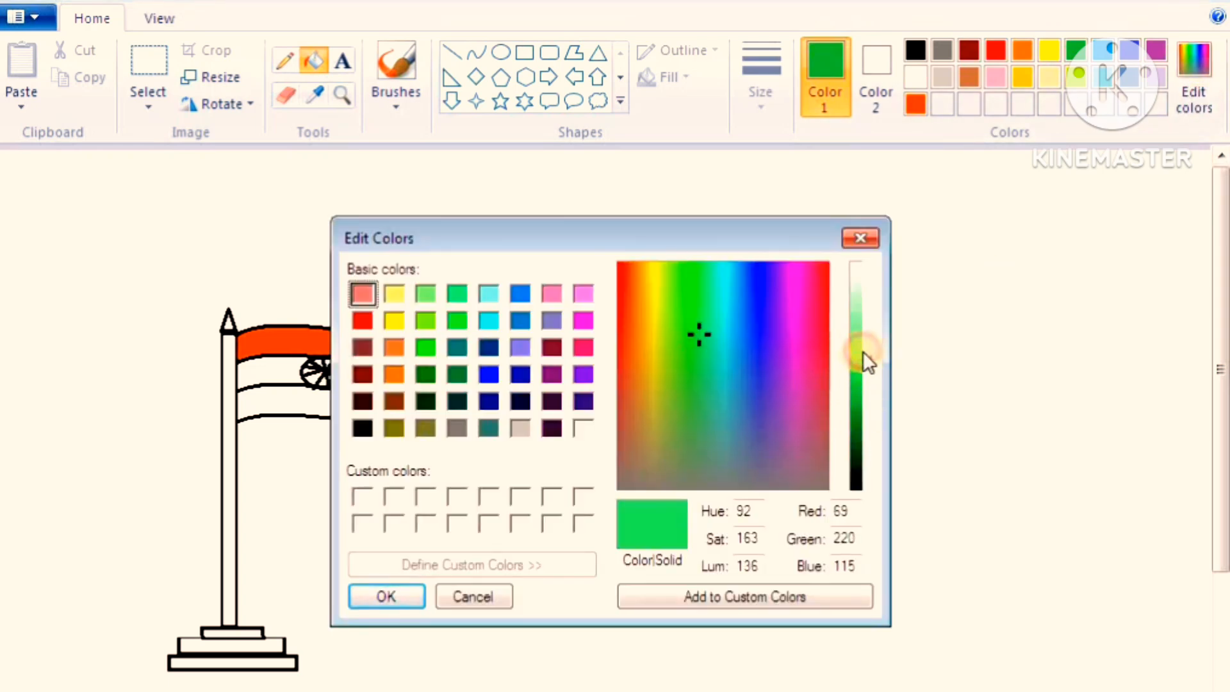
left_click(863, 325)
left_click(862, 426)
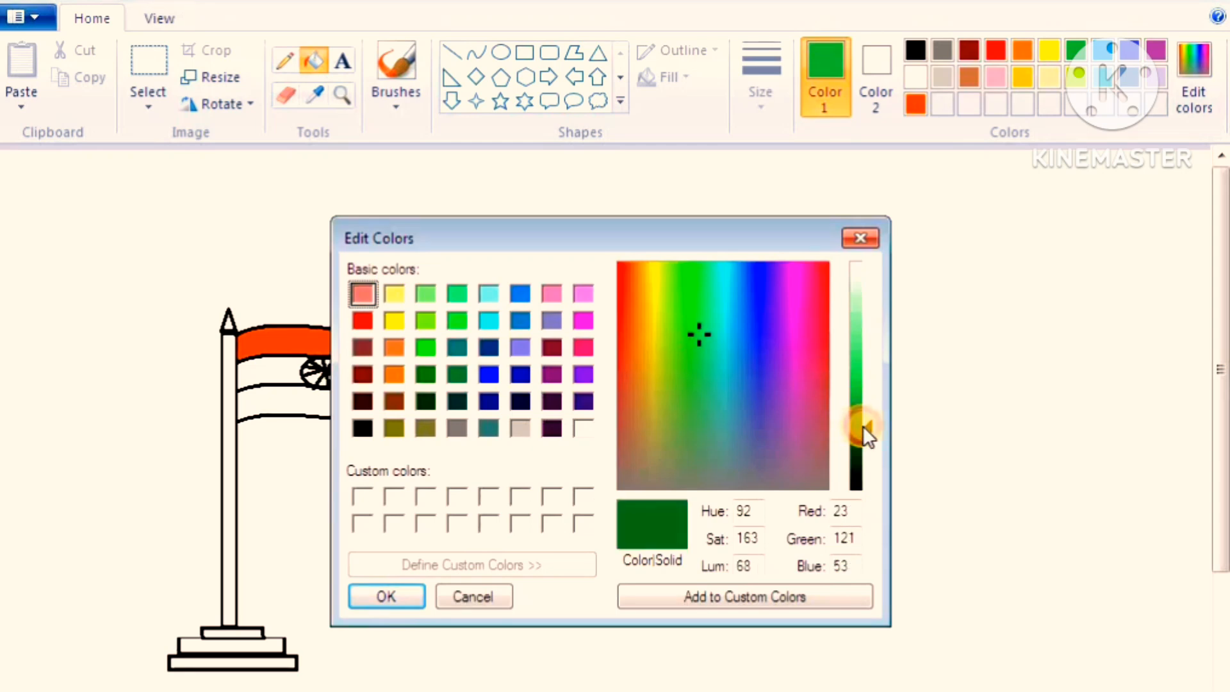
left_click(863, 407)
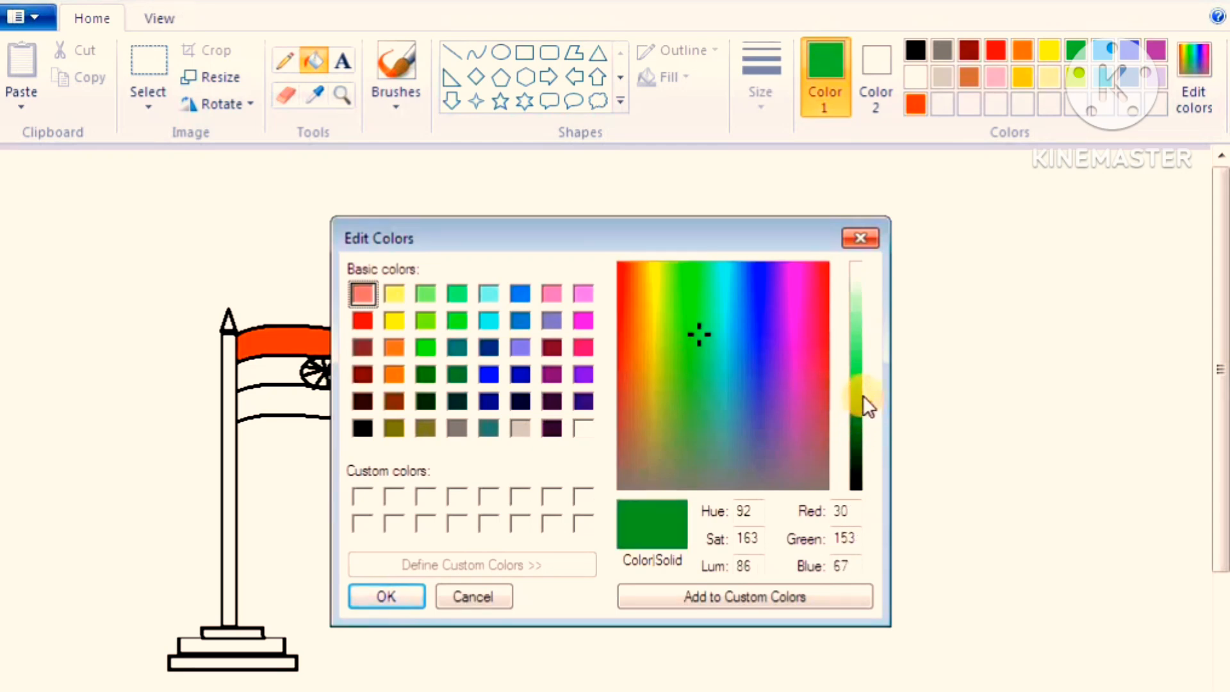
left_click(392, 599)
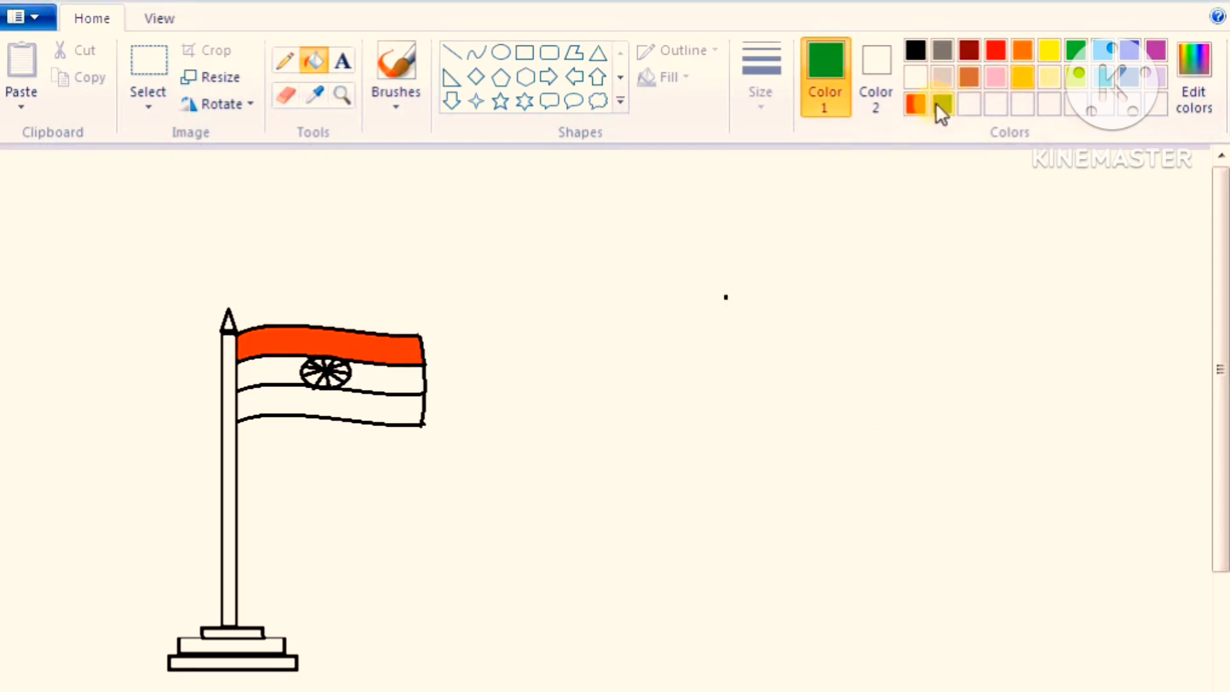
left_click(406, 406)
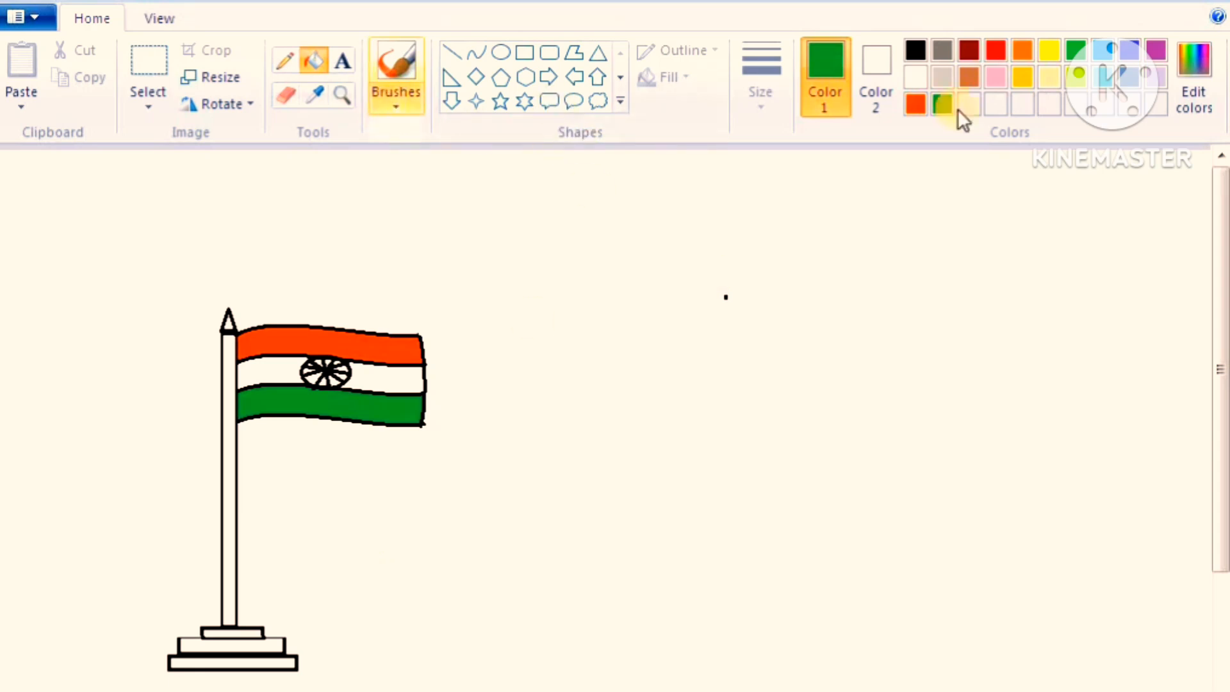
Darken the palette brown to red 116, green 71, blue 48 and fill all three base steps with it
left_click(965, 76)
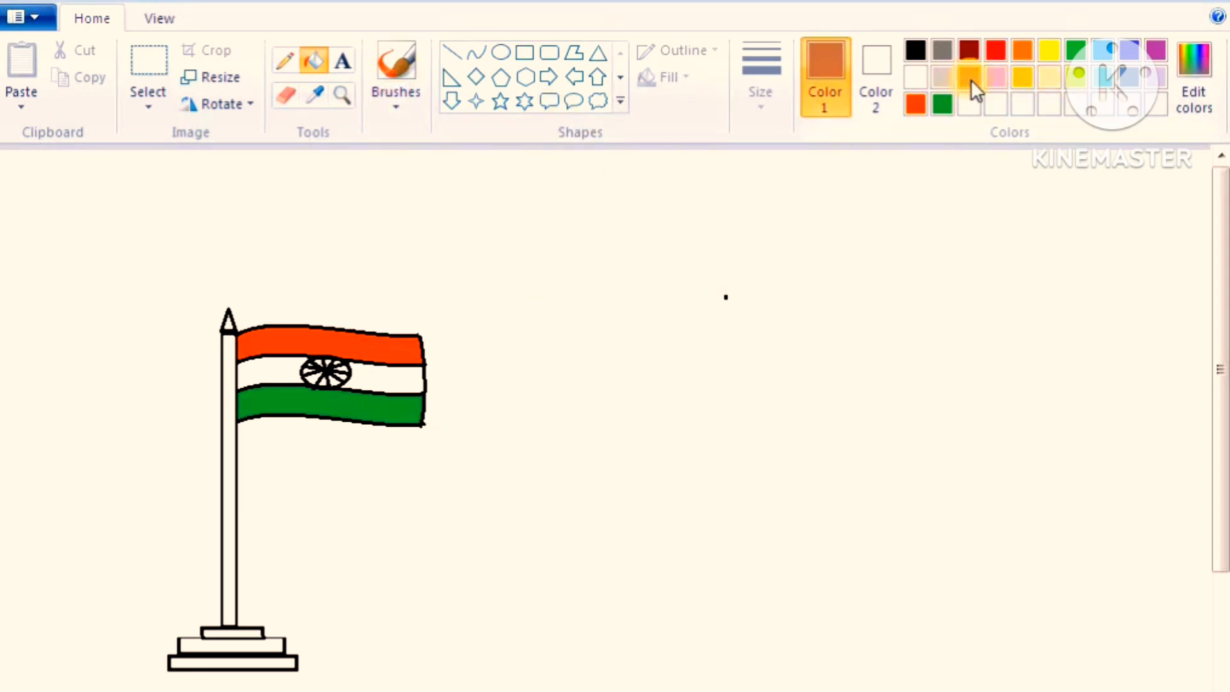
left_click(1210, 96)
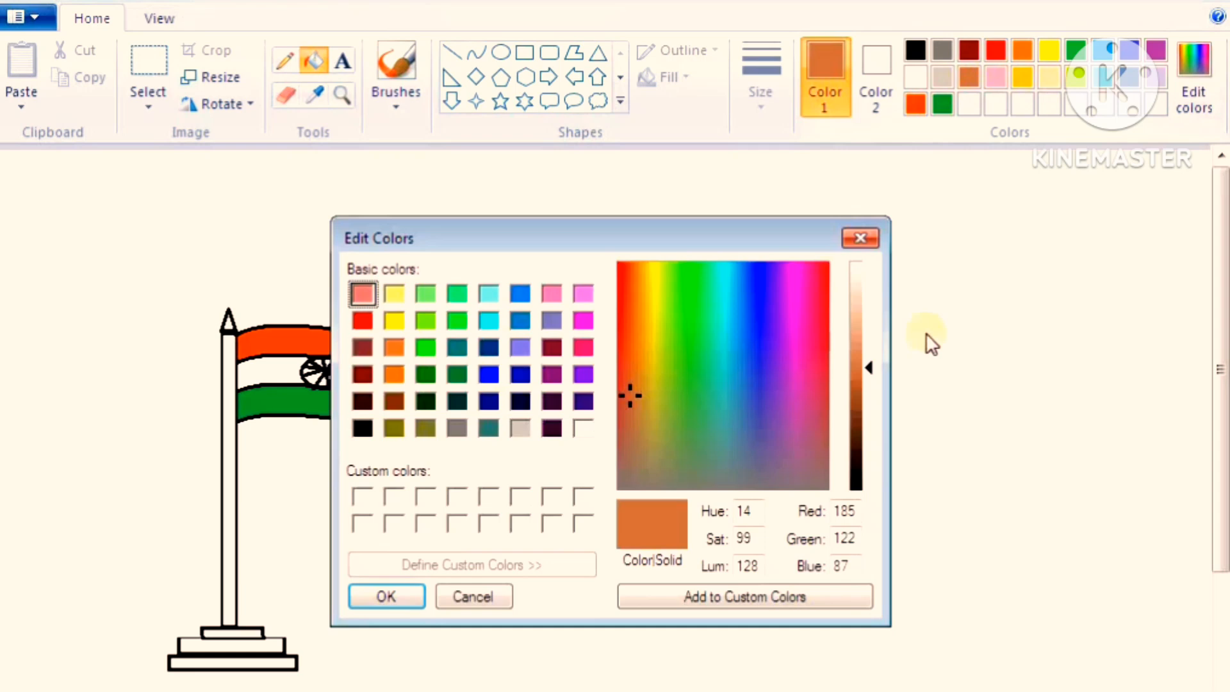
left_click(860, 395)
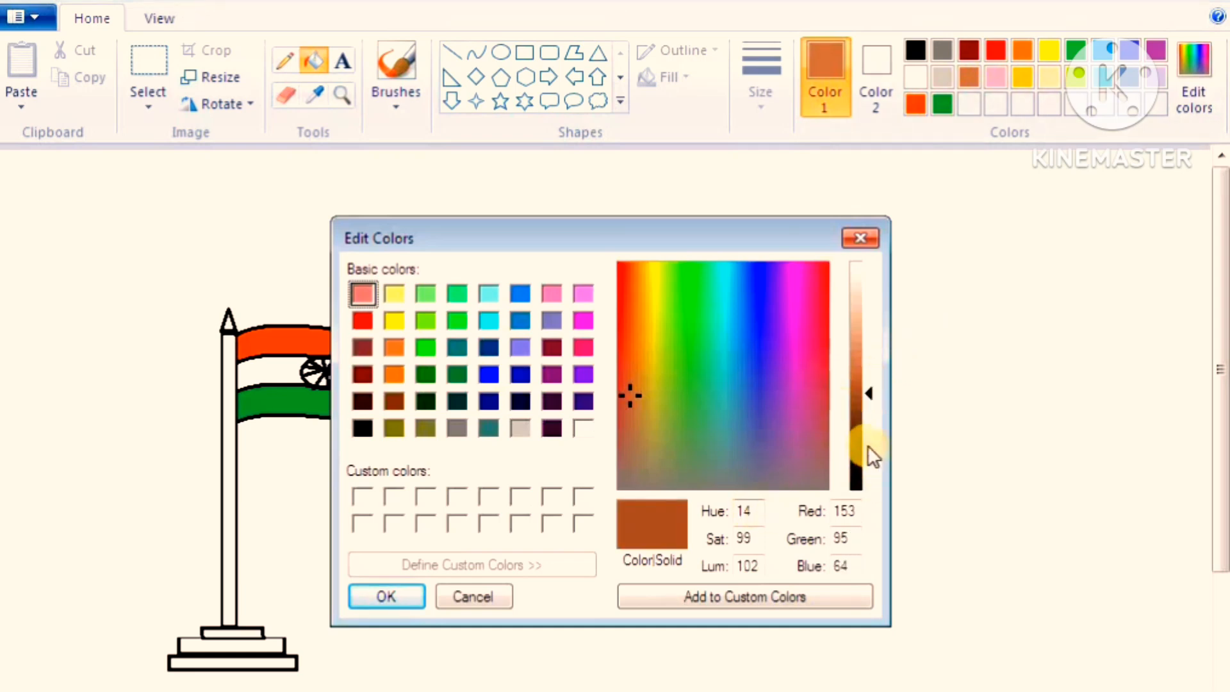
left_click(858, 417)
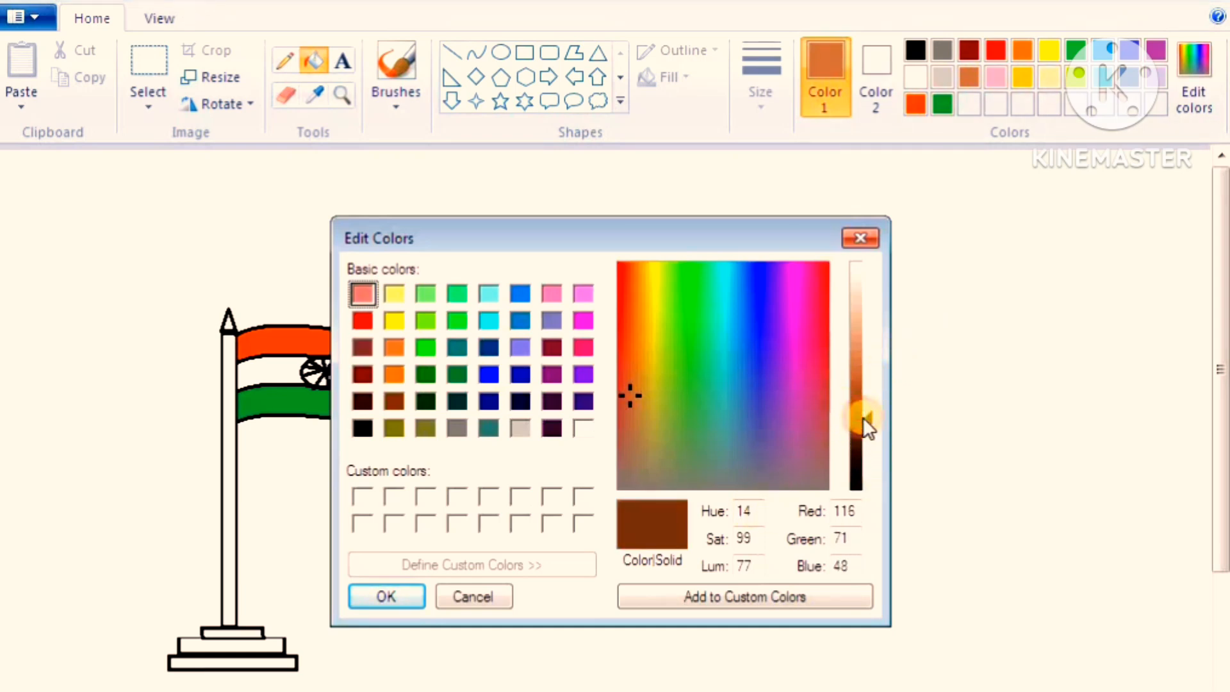
left_click(391, 597)
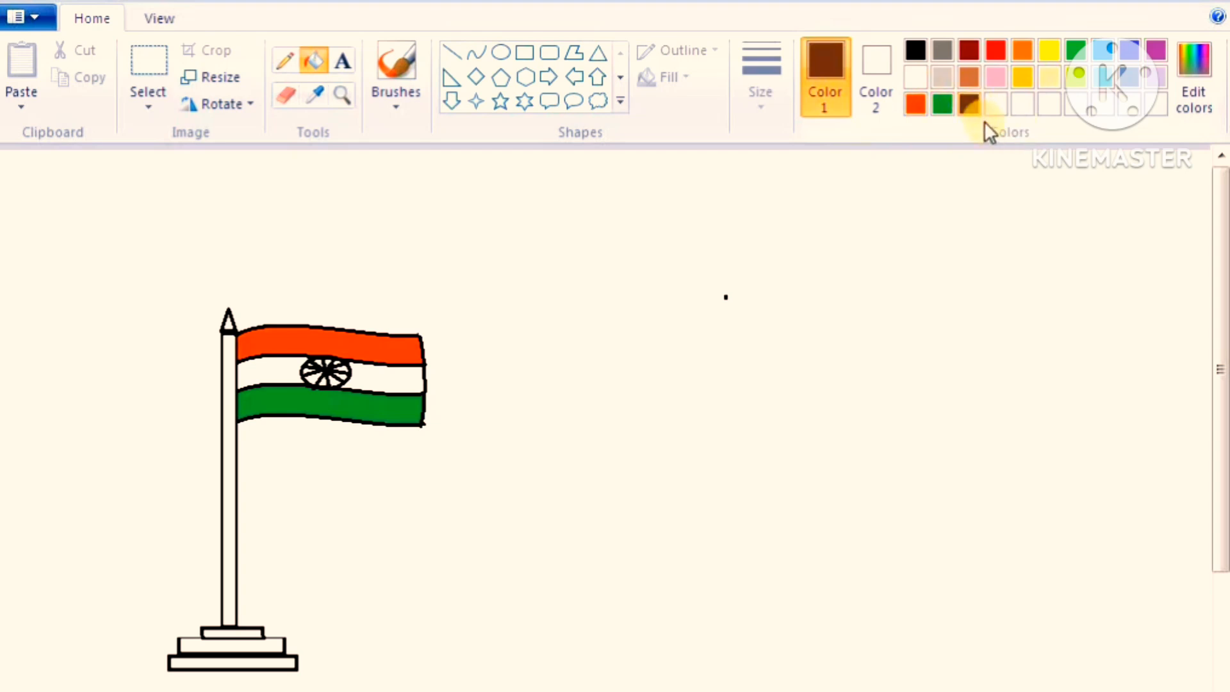
left_click(255, 632)
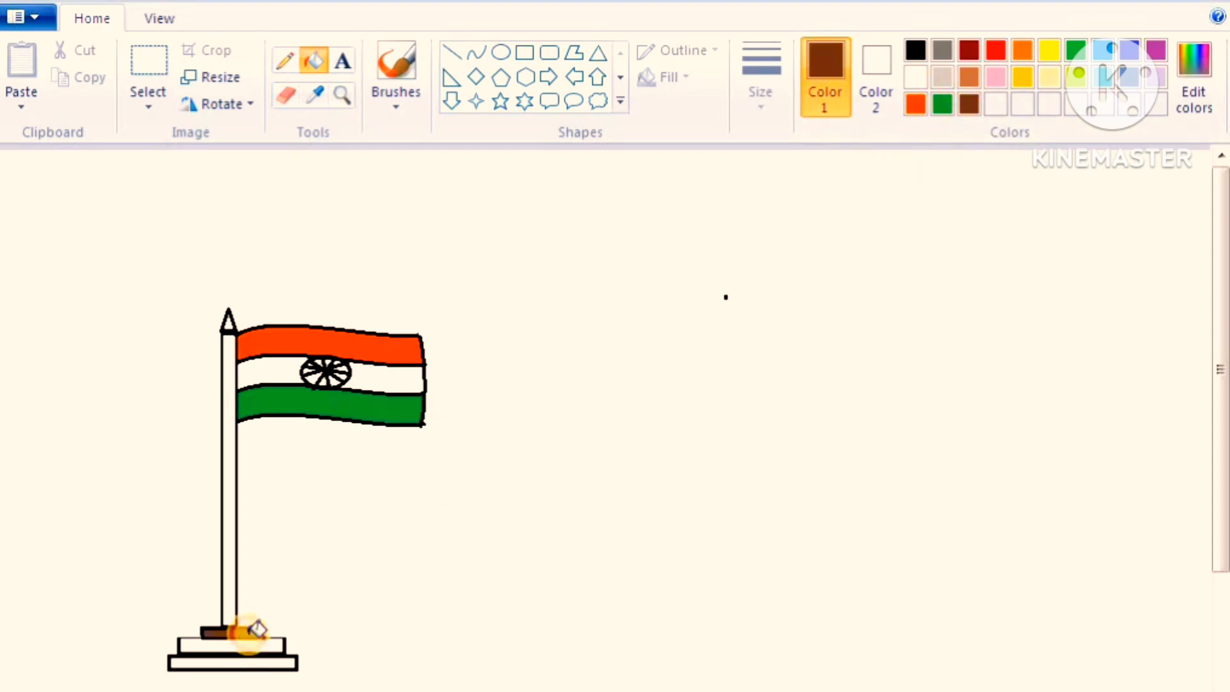
left_click(251, 645)
left_click(256, 662)
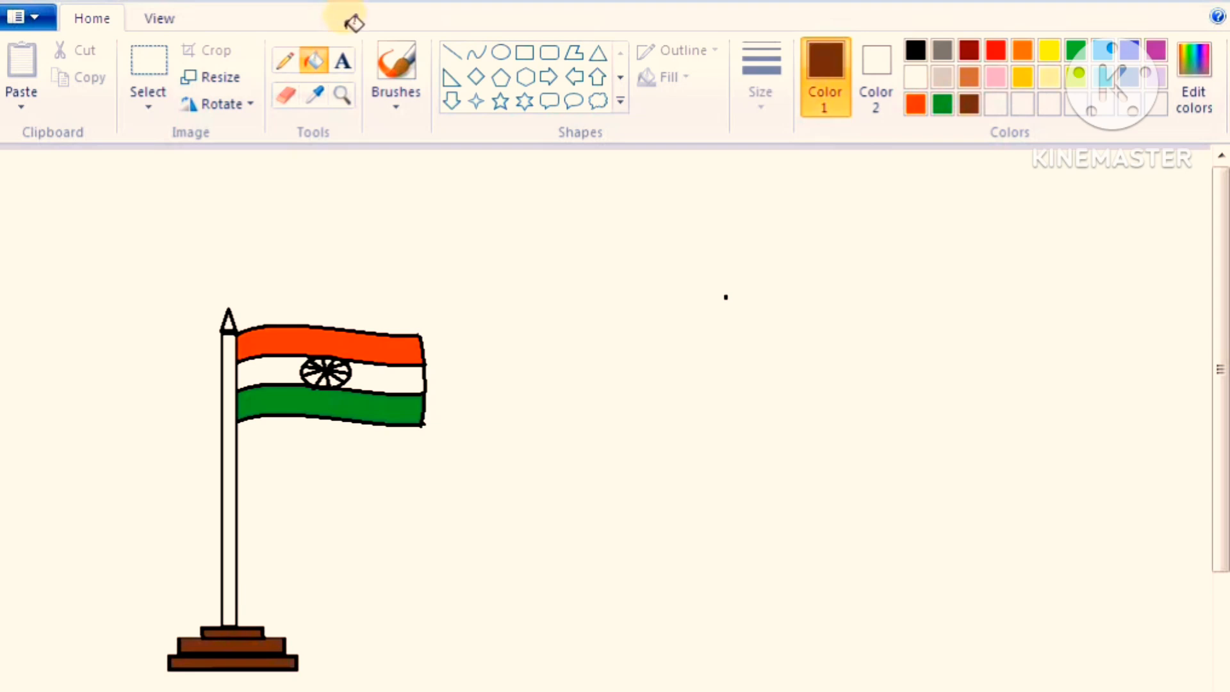
Add the brown caption "FLAG OF INDIA" in the empty area beside the pole, below the flag
left_click(343, 61)
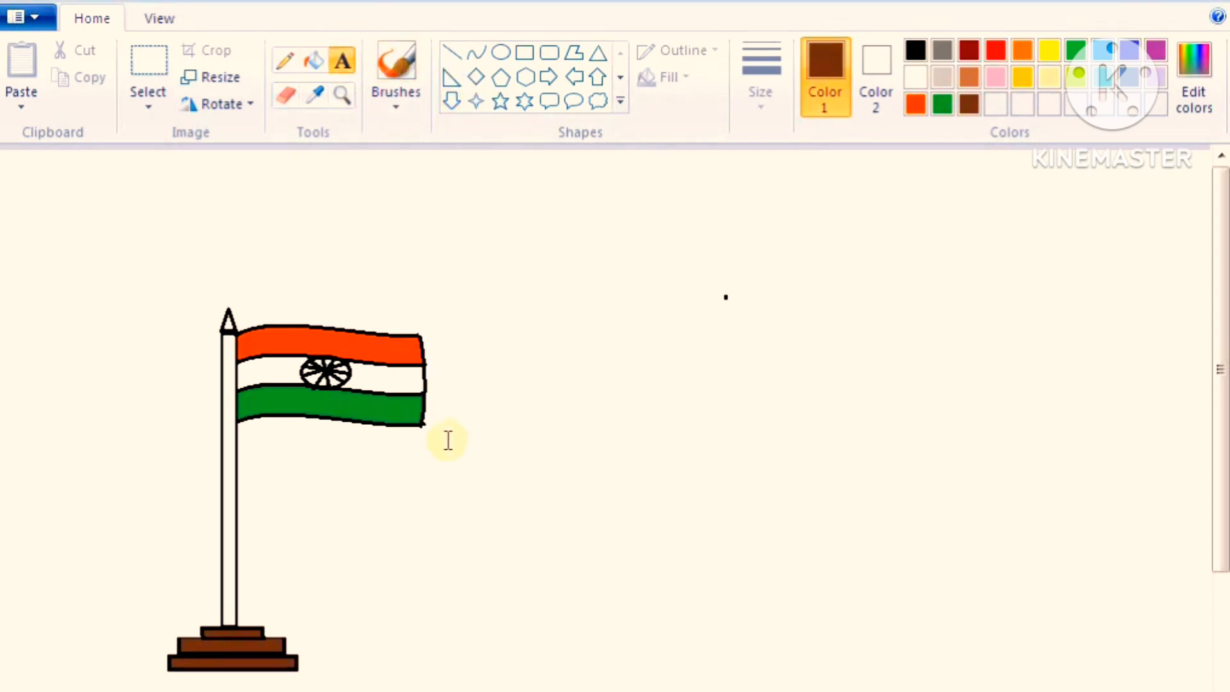
left_click_drag(406, 502, 524, 548)
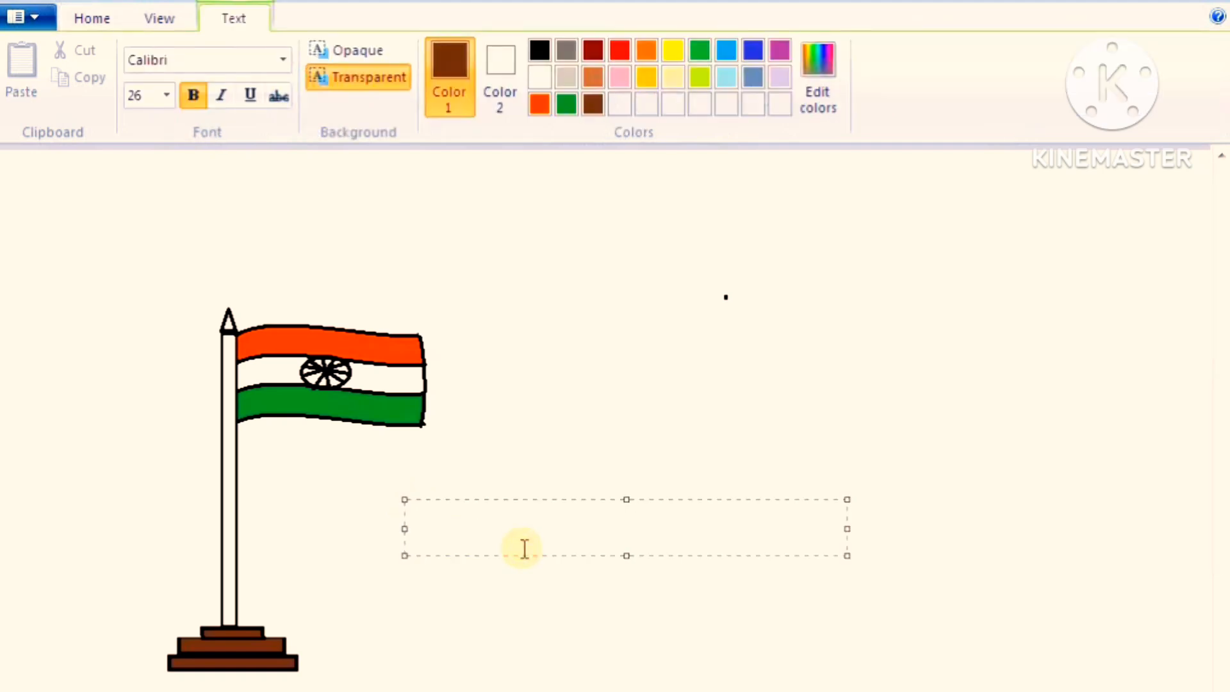
type("FLAG OF I")
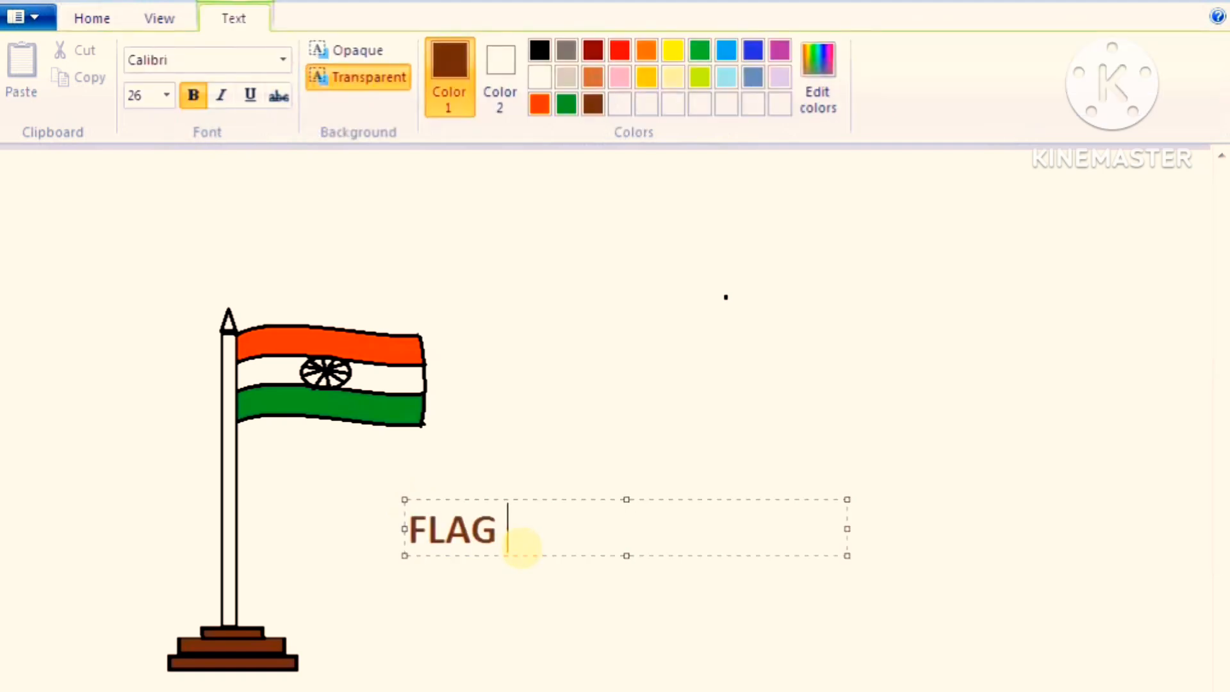
type("NDIA")
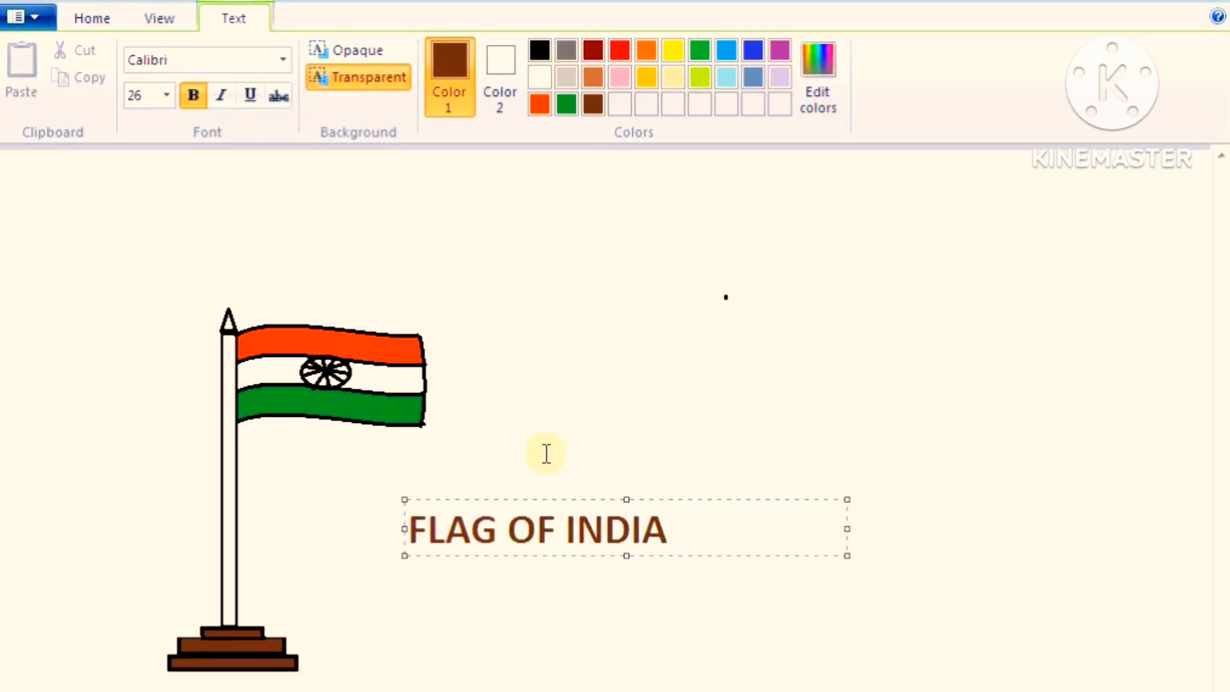
left_click(458, 603)
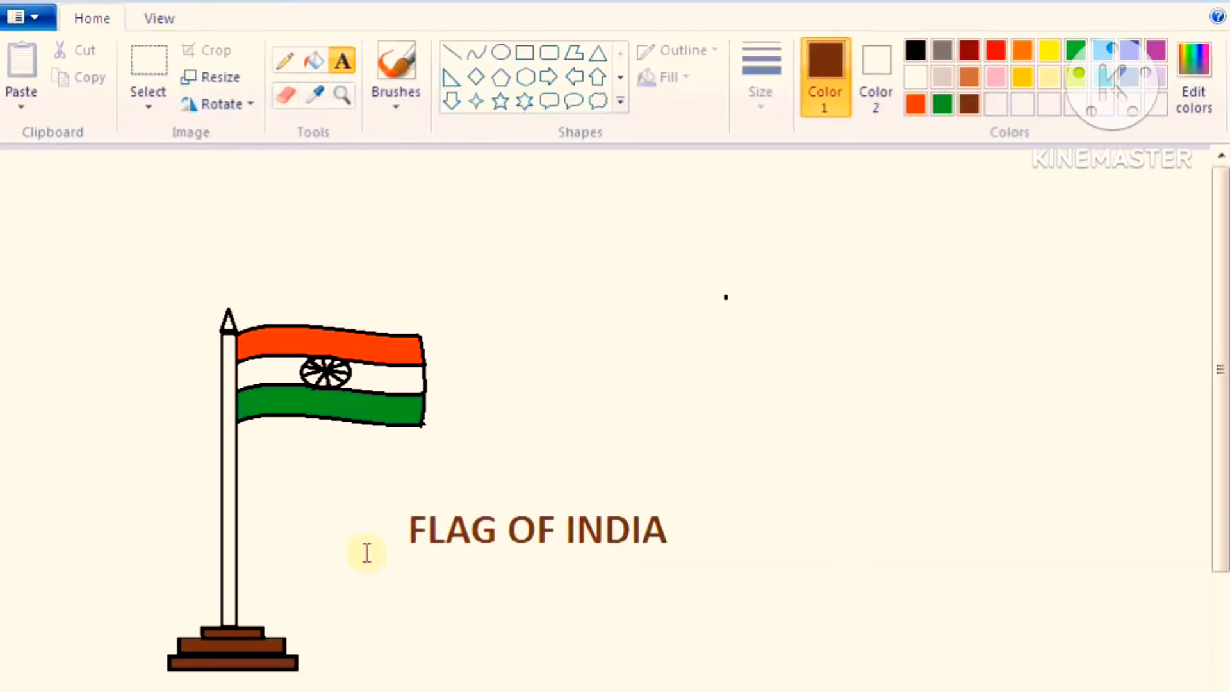